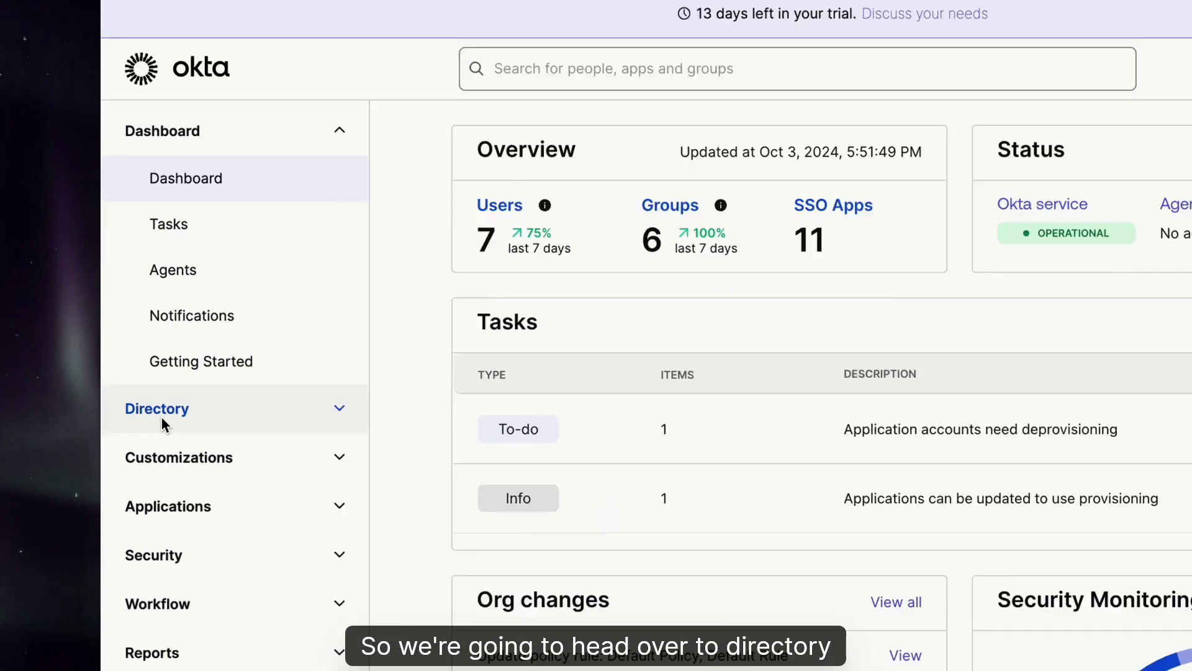
Open the People list under Directory
{"action": "left_click", "coordinate": [152, 415]}
{"action": "left_click", "coordinate": [183, 490]}
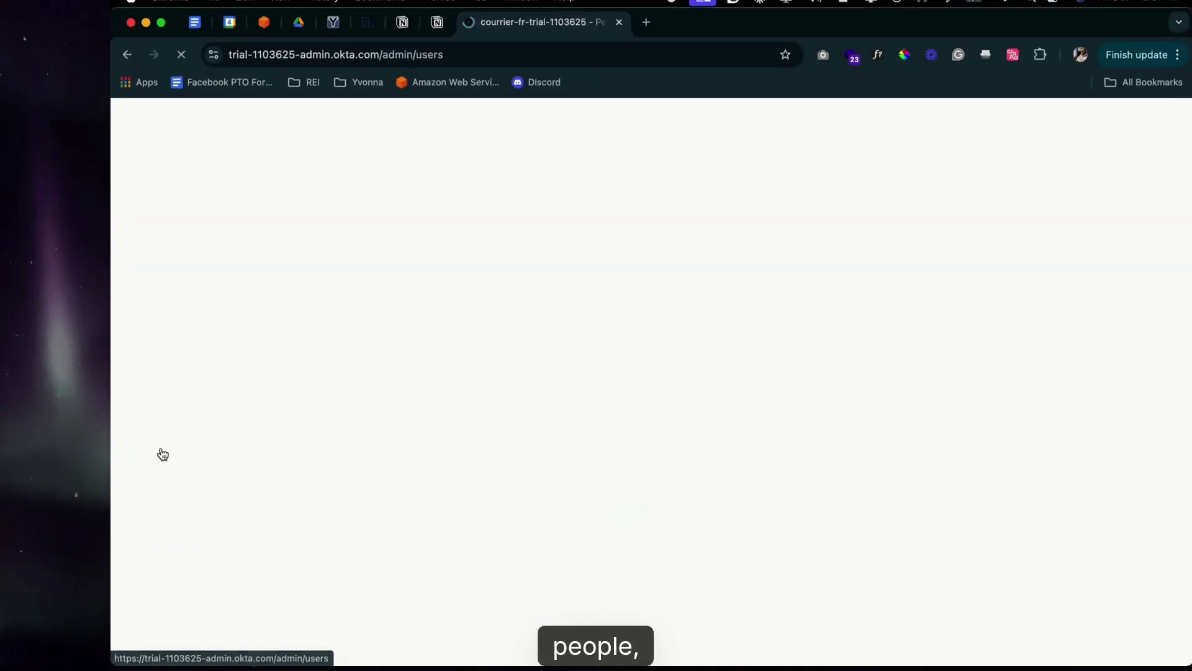
Start a new person with first and last name and the user's e-mail as username
{"action": "left_click", "coordinate": [403, 289]}
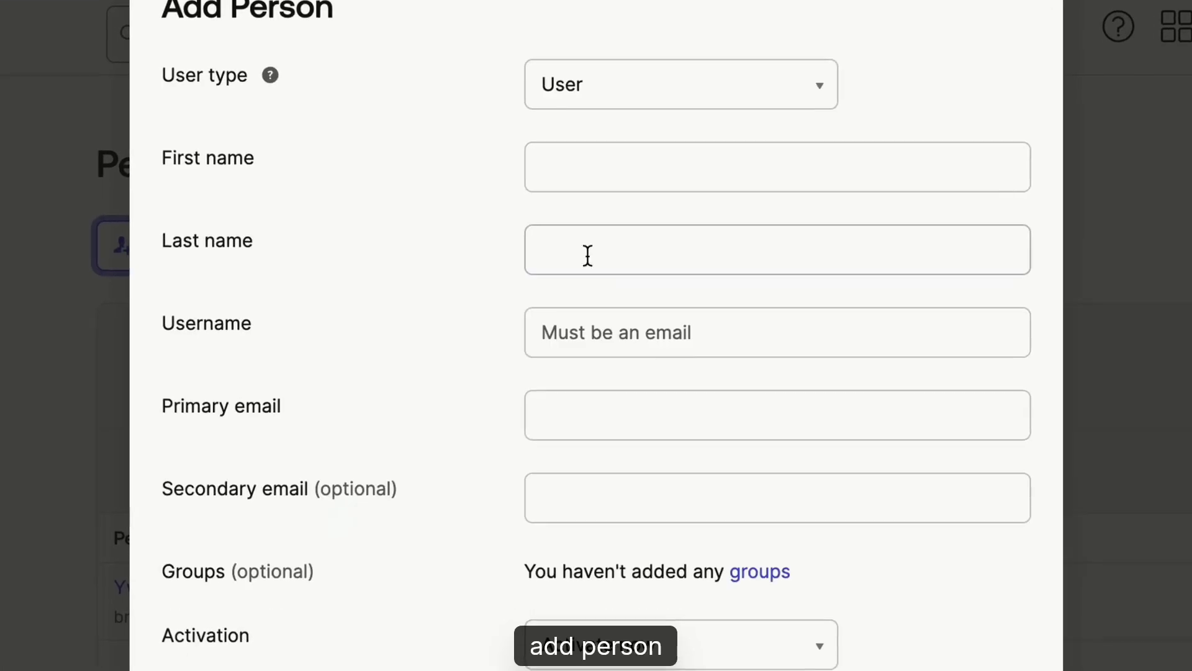
{"action": "left_click", "coordinate": [610, 175]}
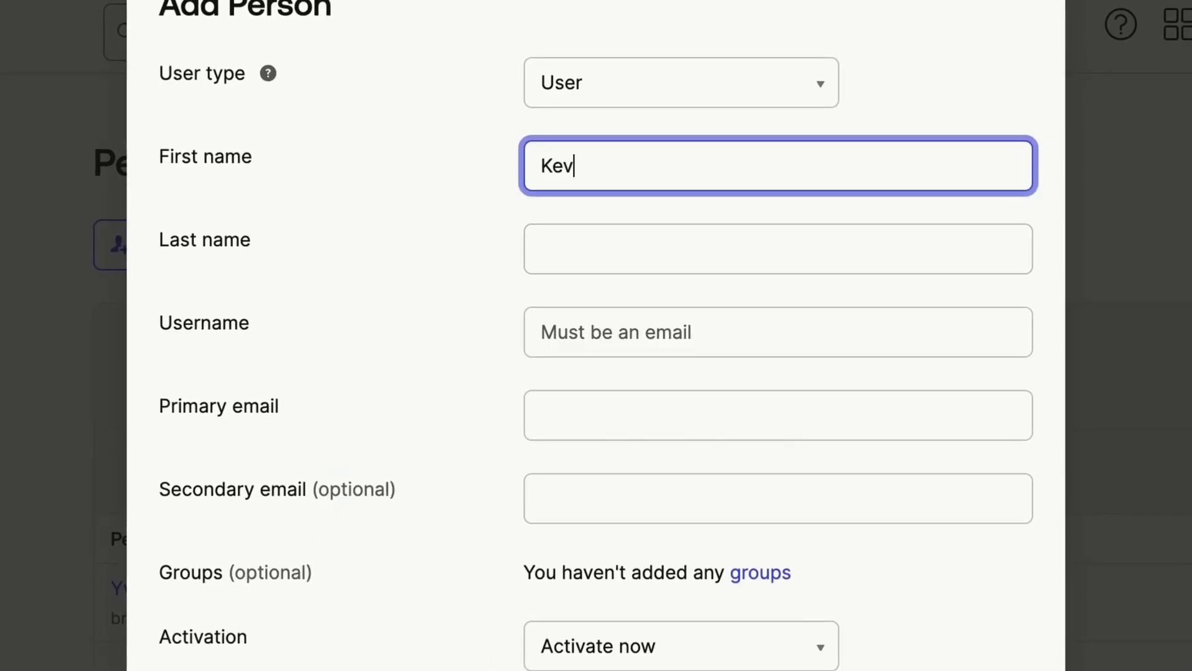
{"action": "type", "text": "Gates"}
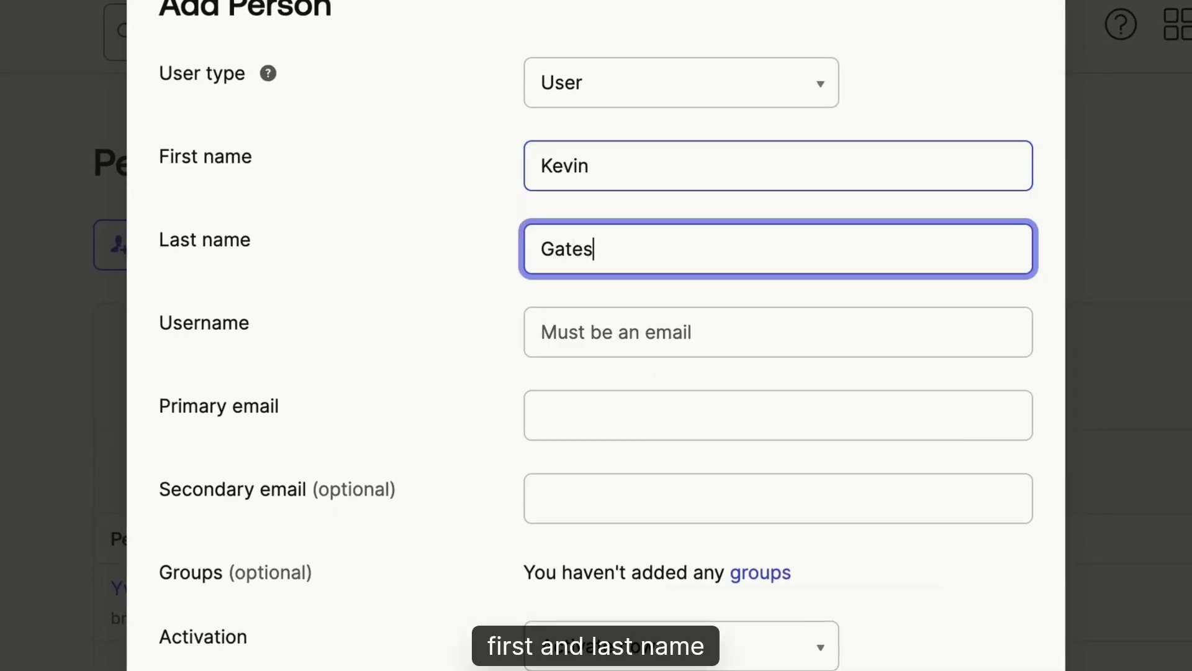
{"action": "key", "text": "Tab"}
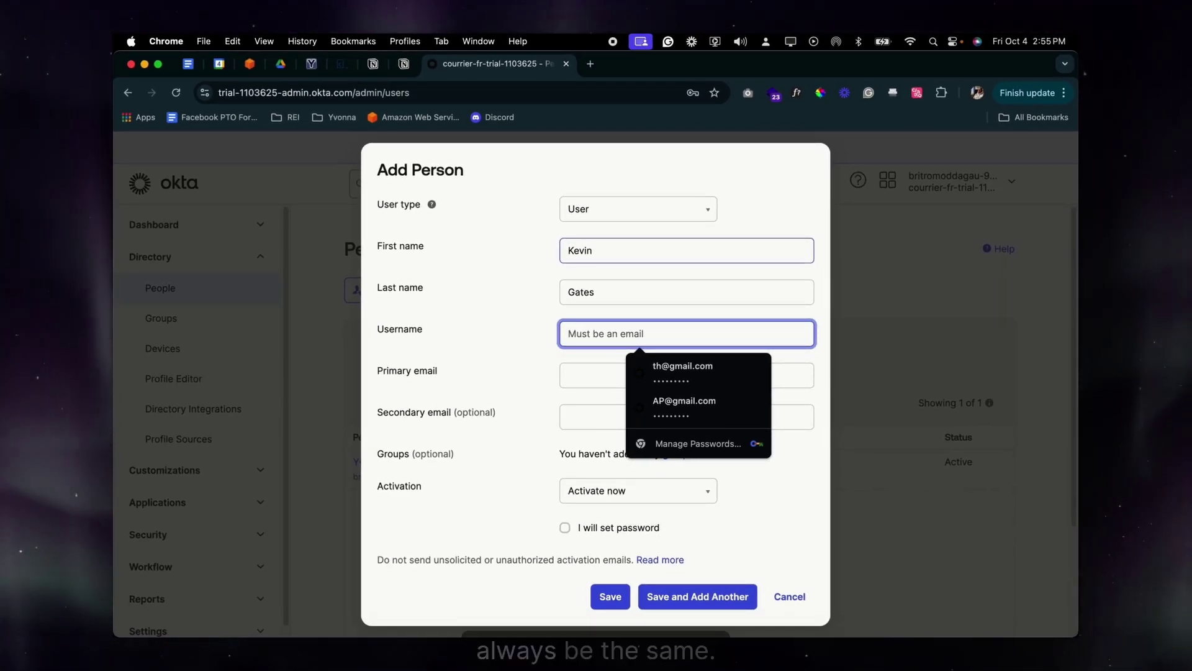
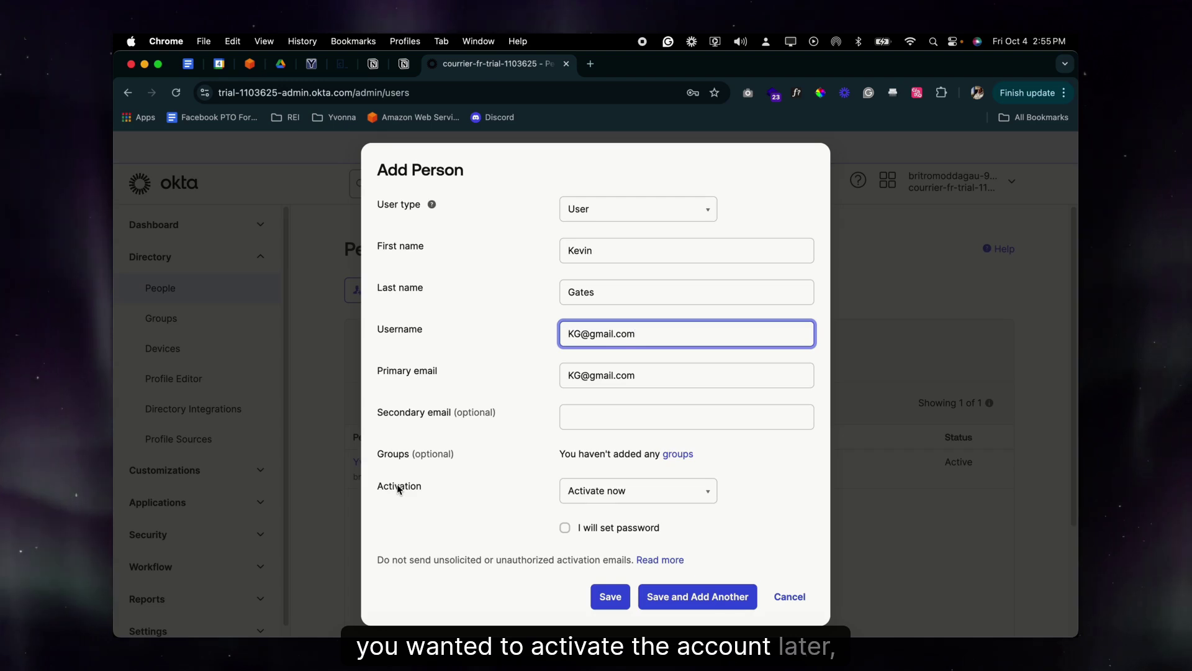
{"action": "left_click", "coordinate": [612, 494]}
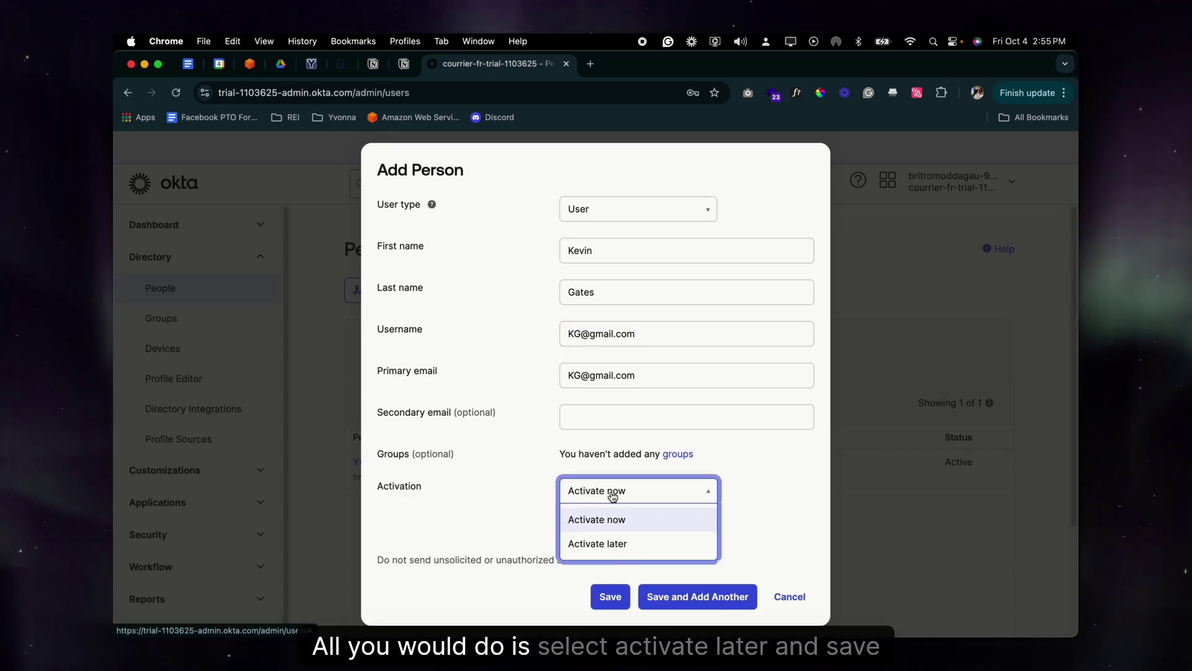
{"action": "left_click", "coordinate": [615, 545]}
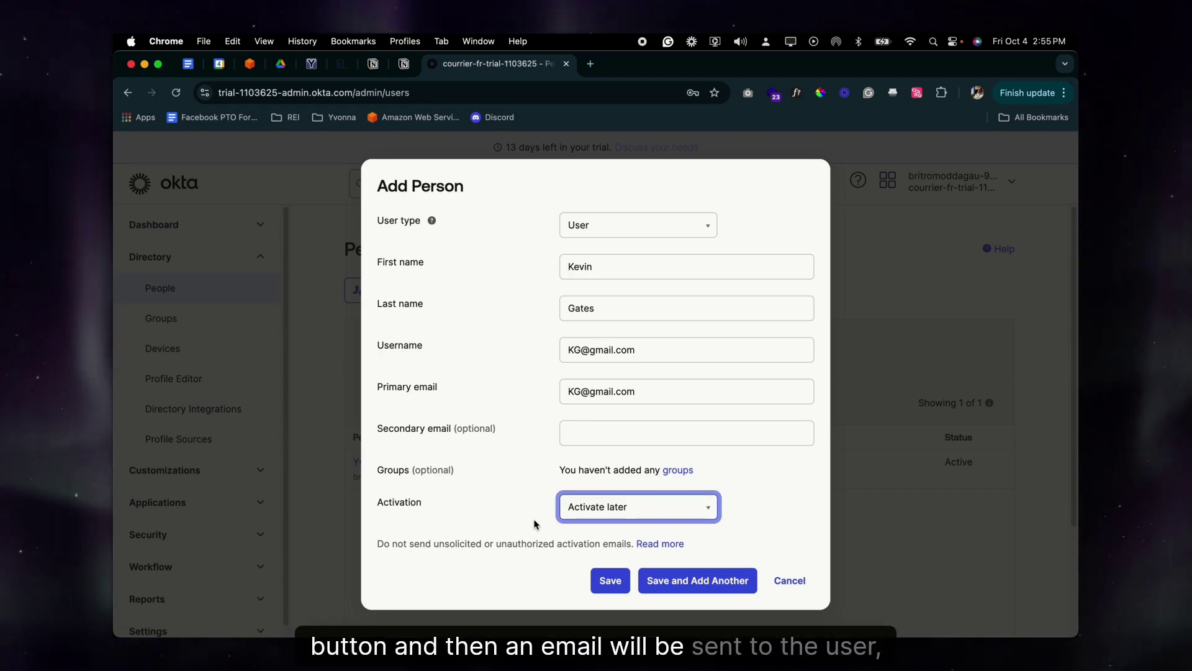
{"action": "triple_click", "coordinate": [586, 351]}
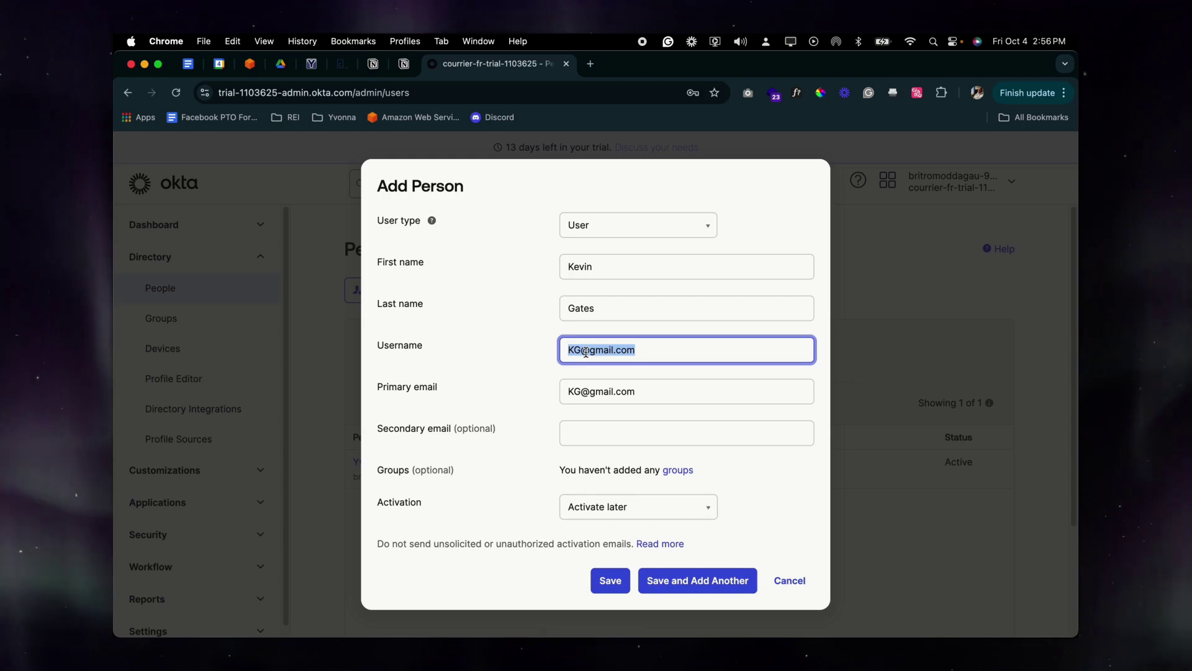
{"action": "left_click", "coordinate": [608, 509]}
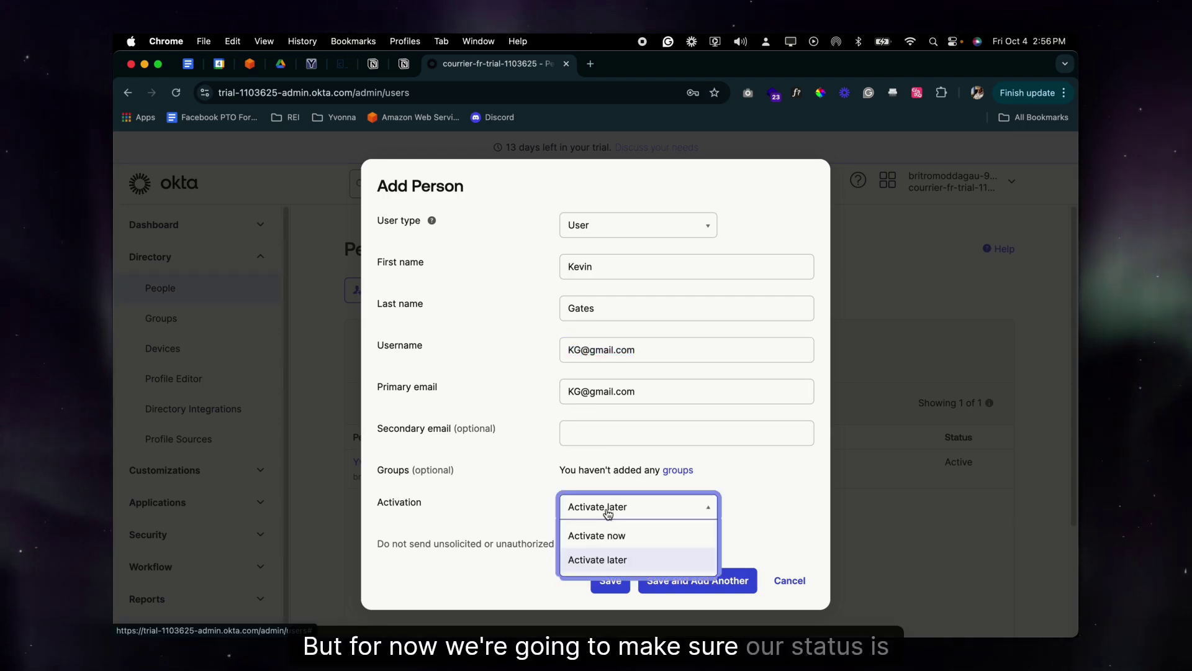
{"action": "left_click", "coordinate": [616, 536]}
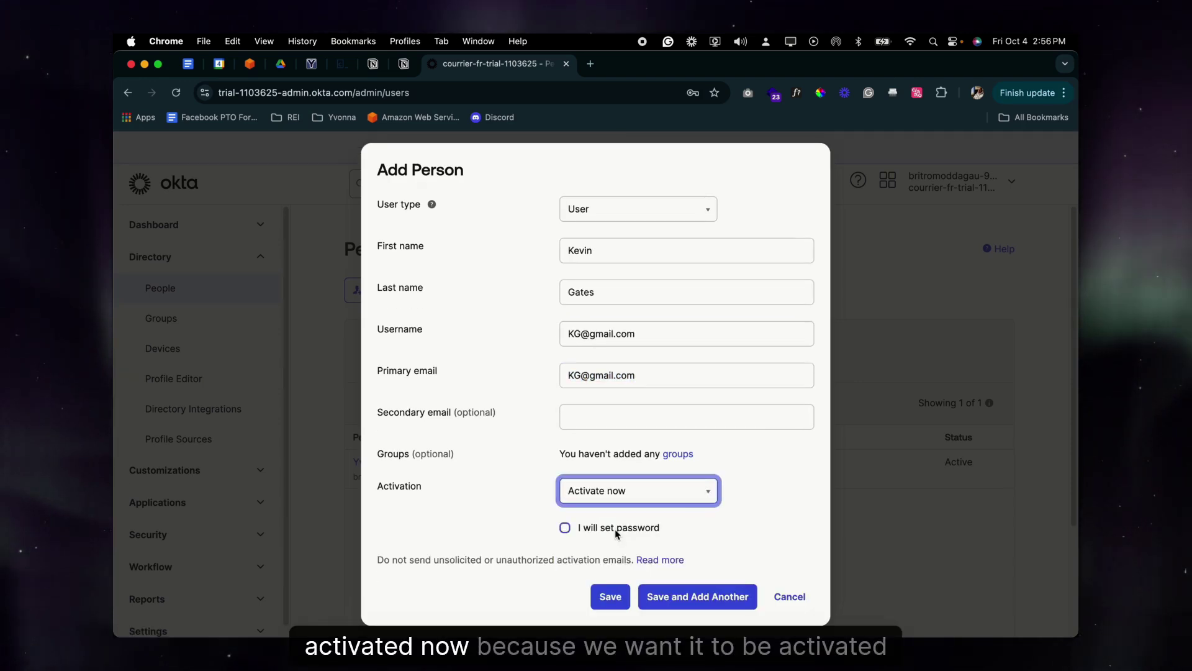
Save the new person with an admin-set password and no forced change at first login
{"action": "left_click", "coordinate": [565, 527]}
{"action": "left_click", "coordinate": [574, 552]}
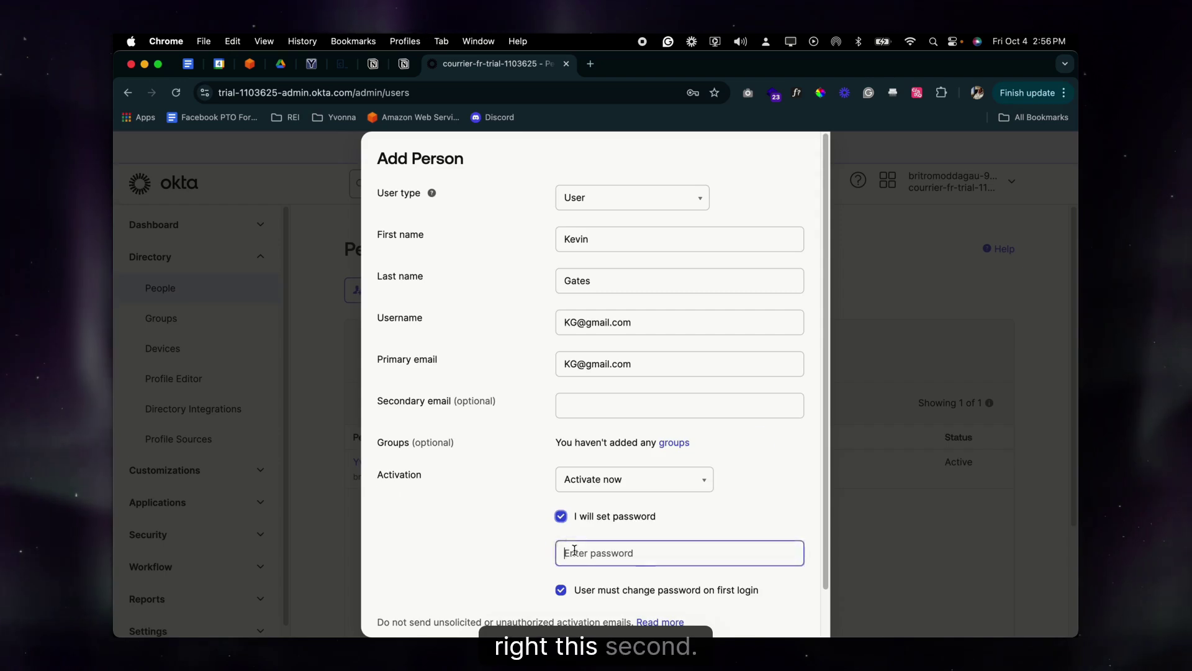
{"action": "left_click", "coordinate": [490, 514]}
{"action": "scroll", "coordinate": [575, 542], "scroll_direction": "down", "scroll_amount": 1}
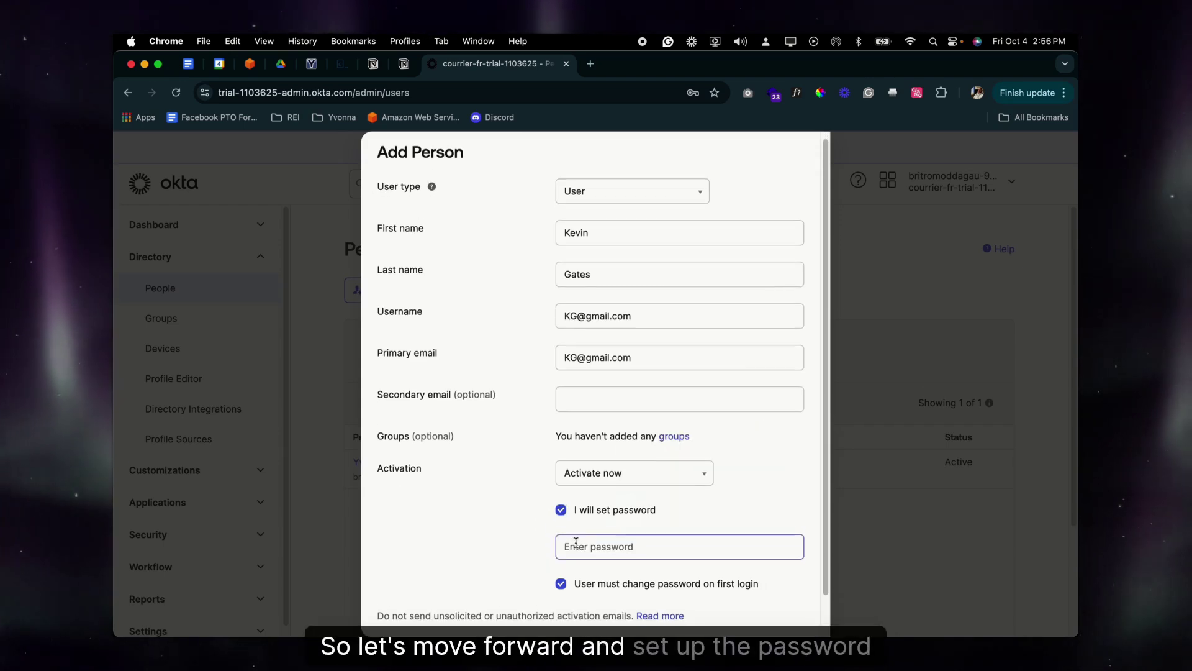
{"action": "left_click", "coordinate": [560, 574]}
{"action": "left_click", "coordinate": [577, 532]}
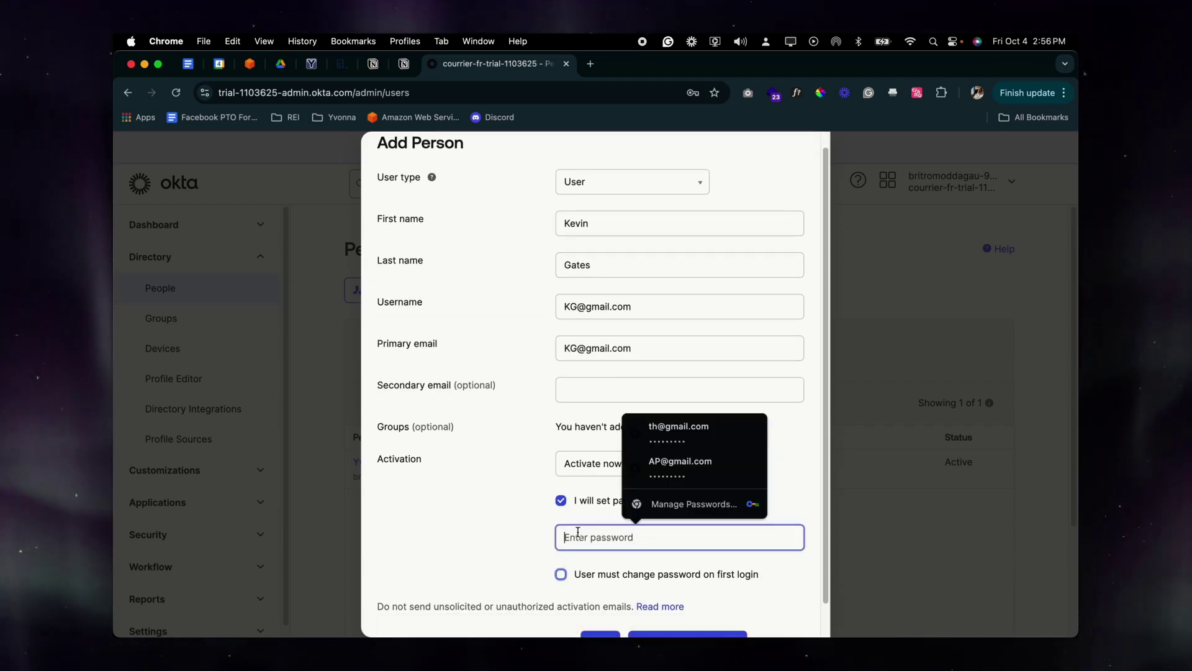
{"action": "type", "text": "P"}
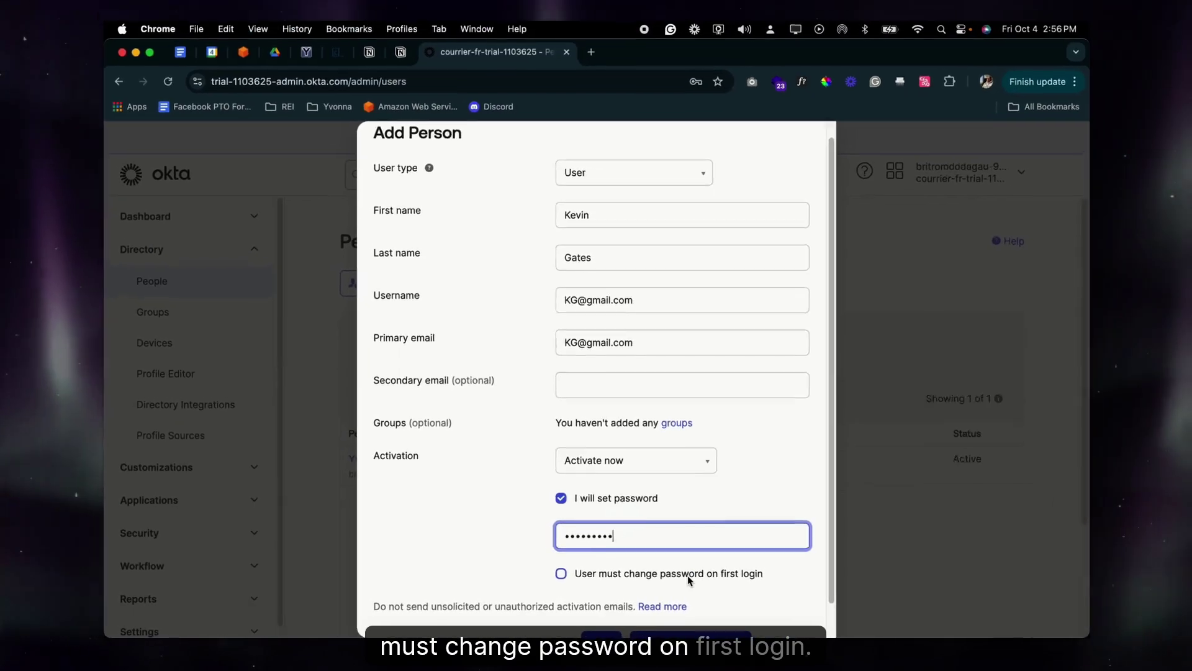
{"action": "scroll", "coordinate": [676, 577], "scroll_direction": "down", "scroll_amount": 1}
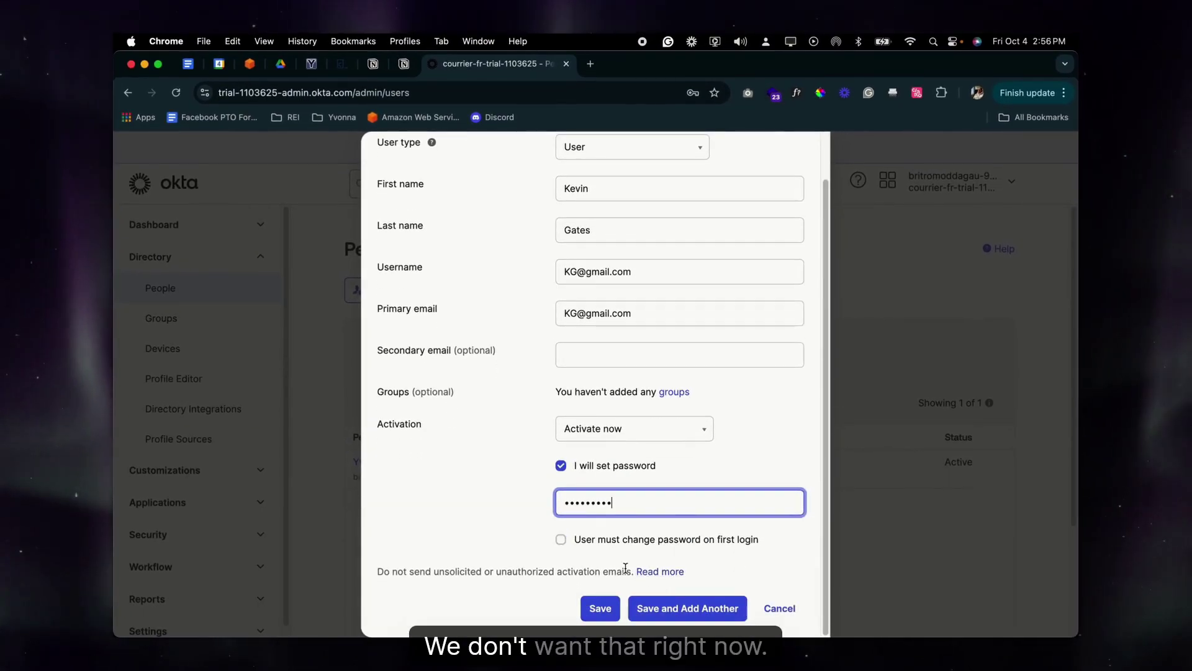
{"action": "left_click", "coordinate": [600, 608]}
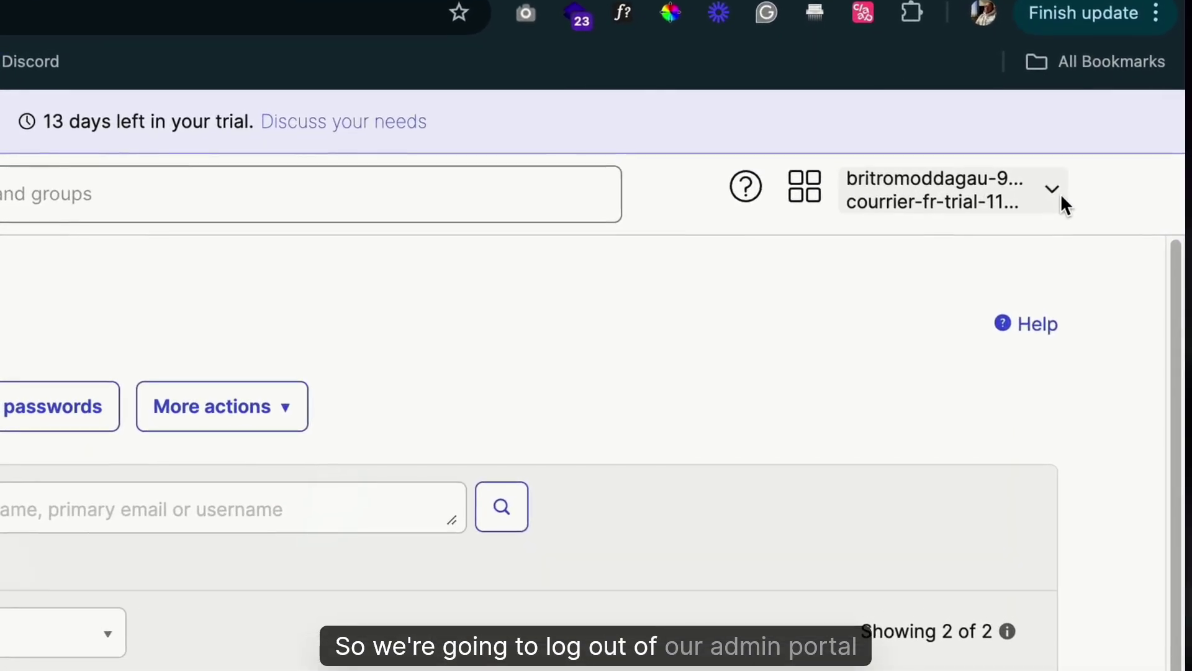
Sign out of the admin account and sign in with the new user's username and password
{"action": "left_click", "coordinate": [1011, 182]}
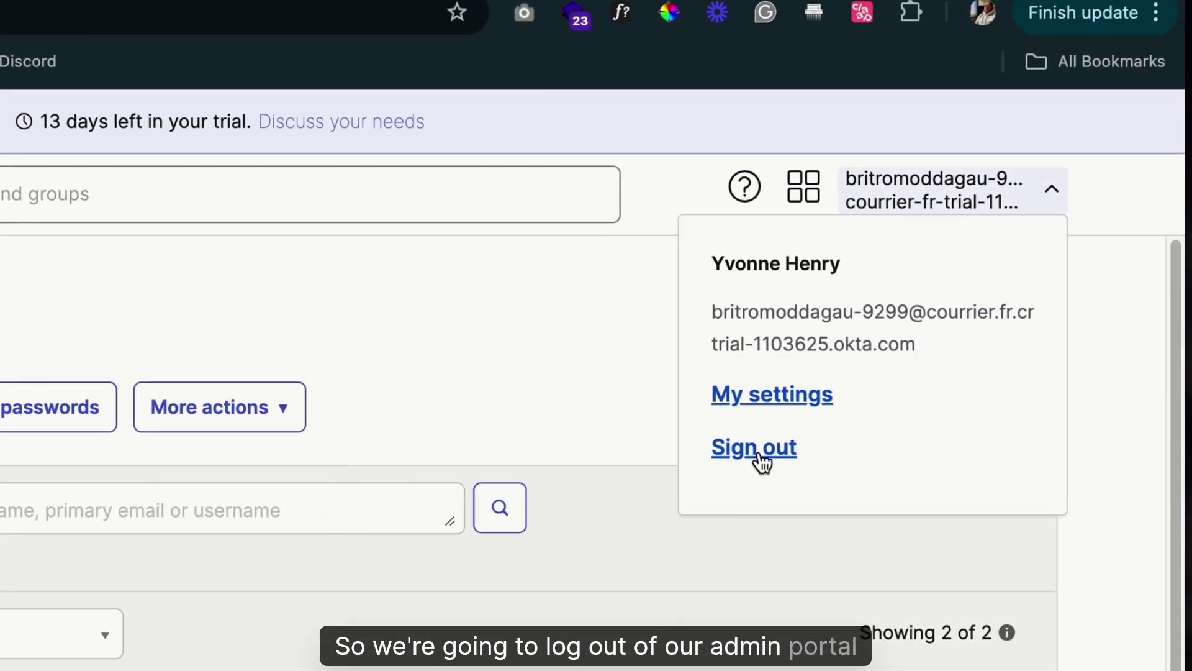
{"action": "left_click", "coordinate": [761, 463]}
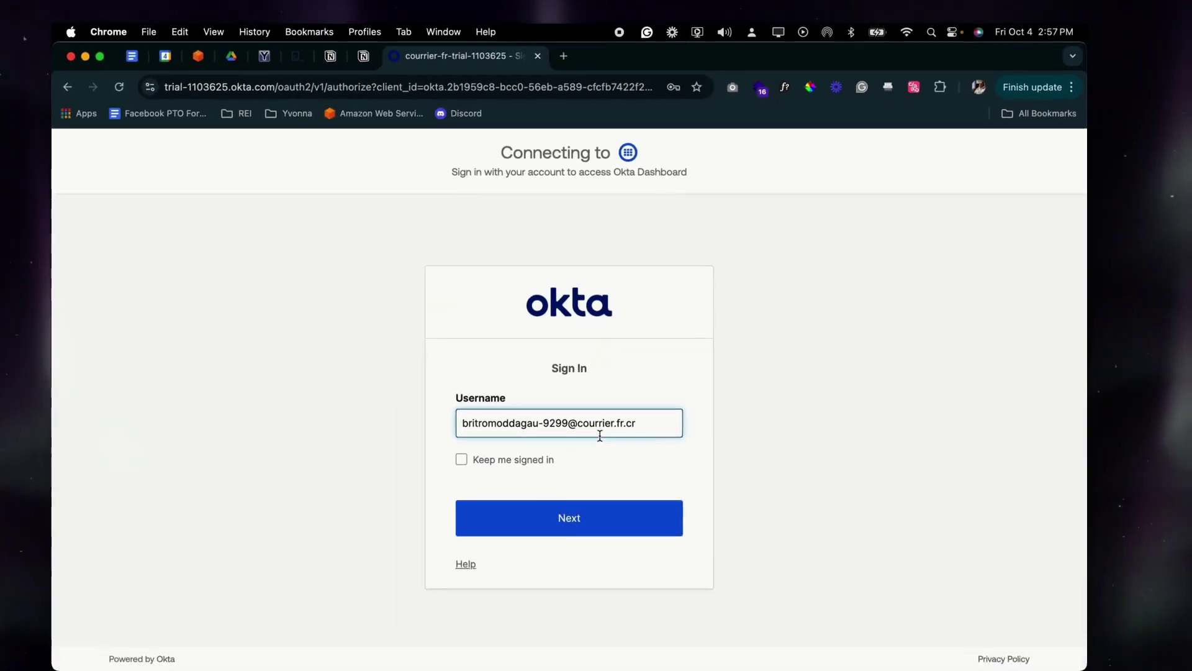
{"action": "left_click", "coordinate": [626, 406]}
{"action": "key", "text": "super+a"}
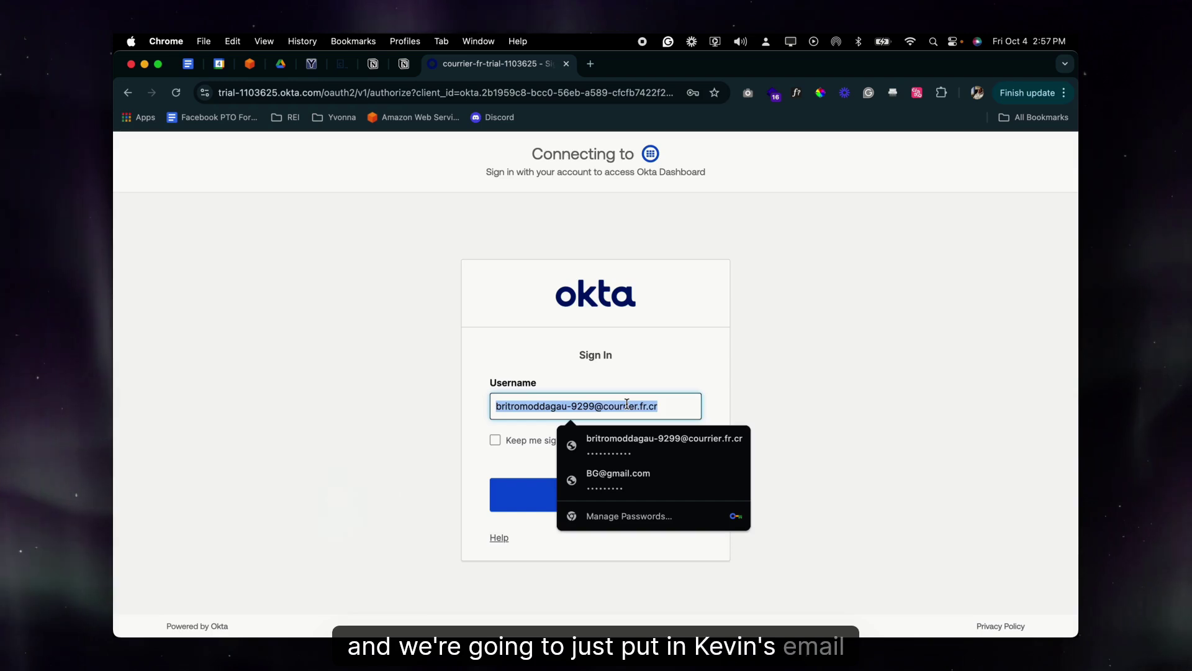
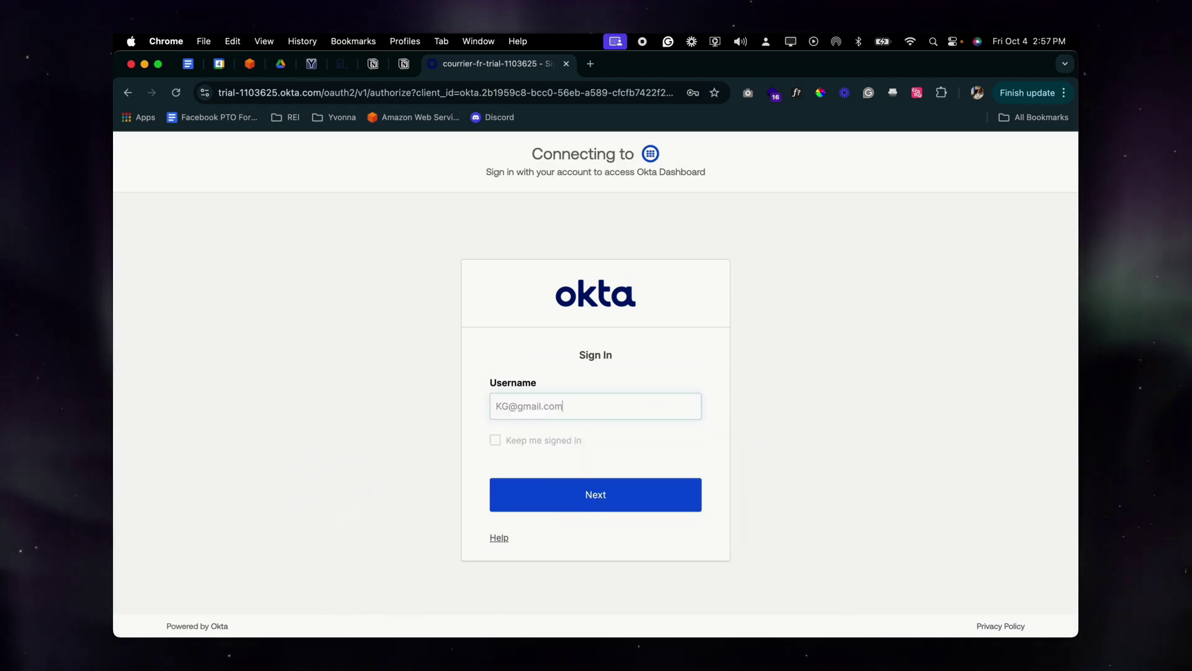
{"action": "key", "text": "Return"}
{"action": "type", "text": "••"}
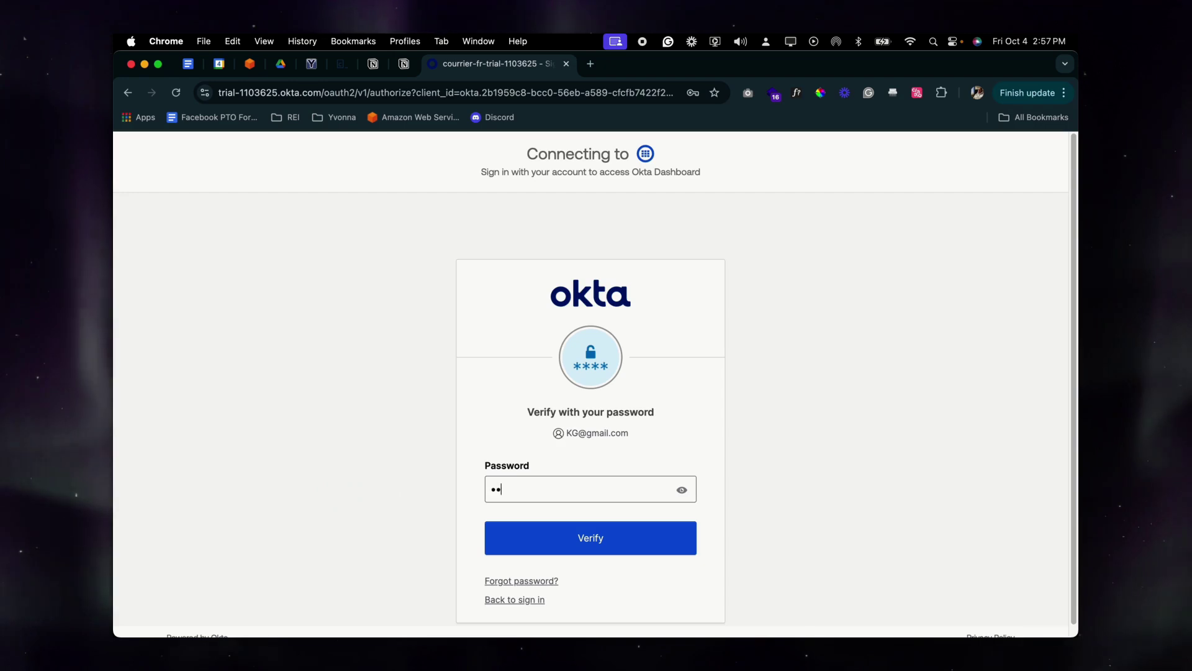
{"action": "type", "text": "••••••"}
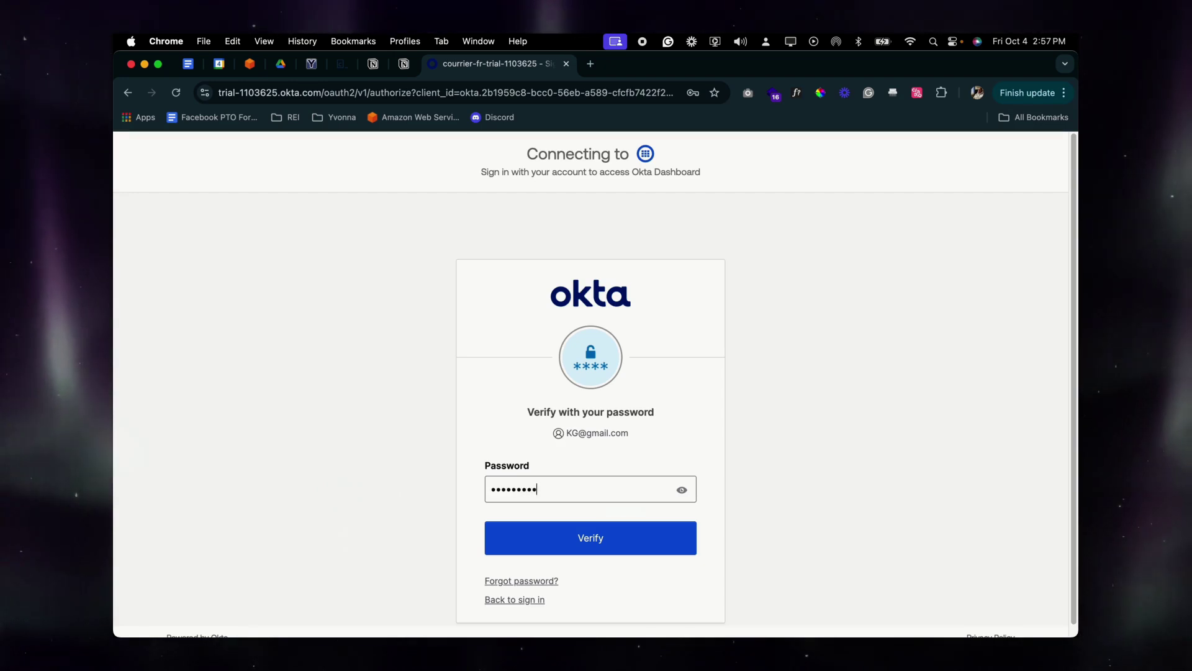
{"action": "key", "text": "Return"}
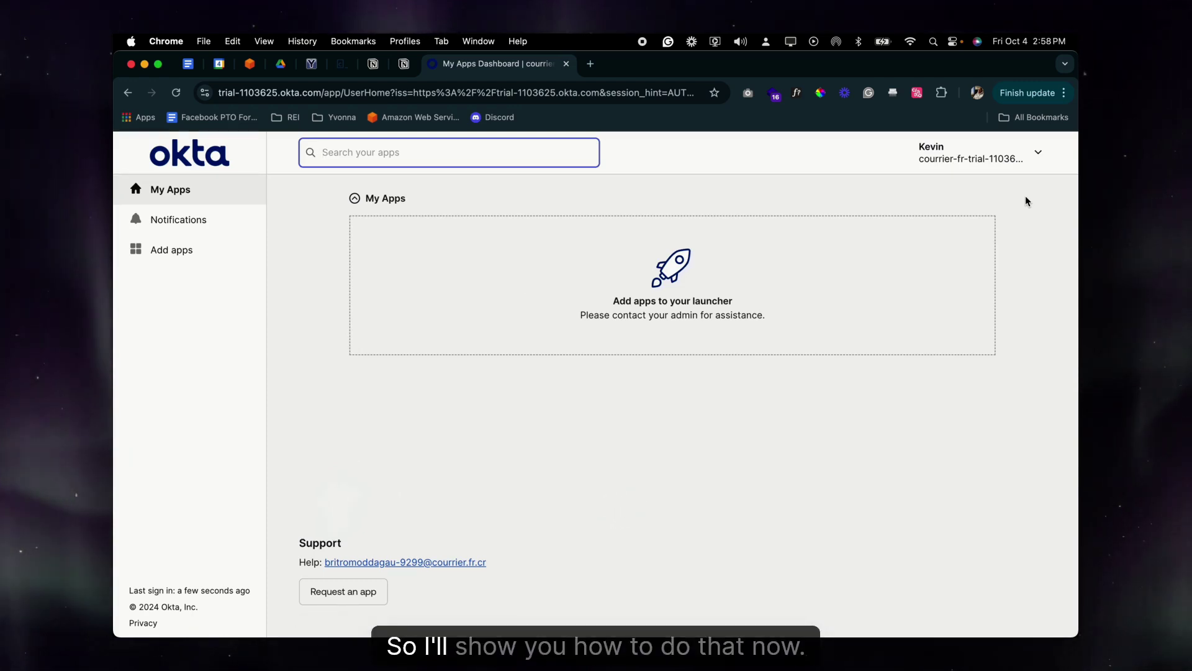
Sign out of the new user's dashboard and clear the prefilled username
{"action": "left_click", "coordinate": [1037, 154]}
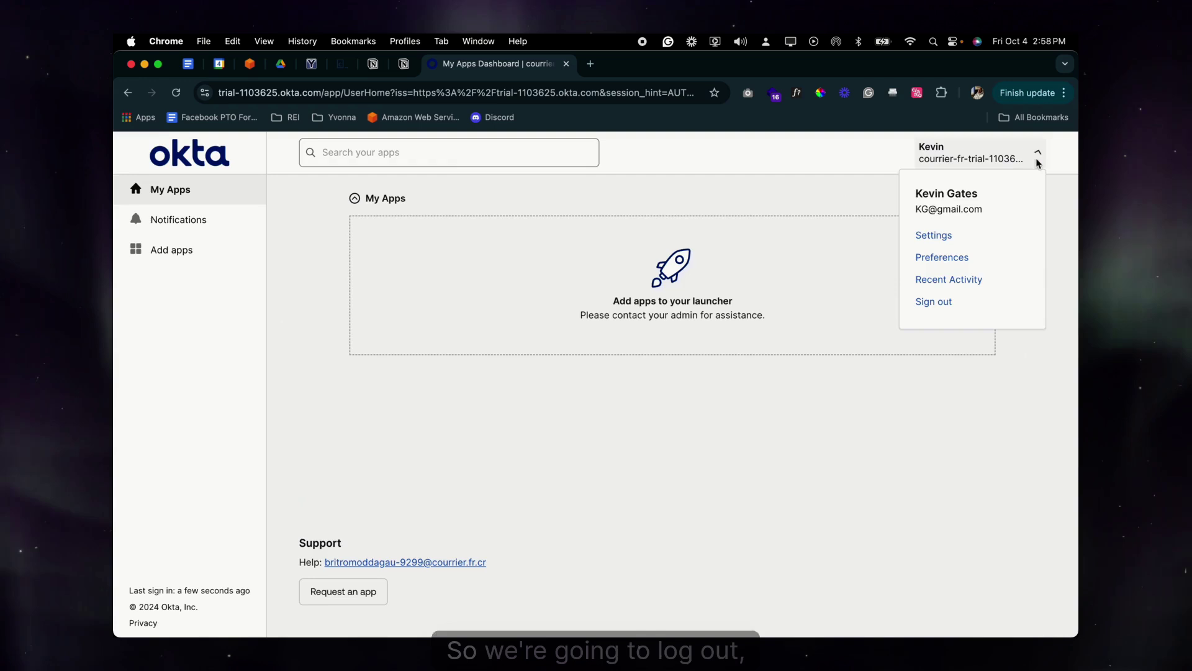
{"action": "left_click", "coordinate": [939, 308]}
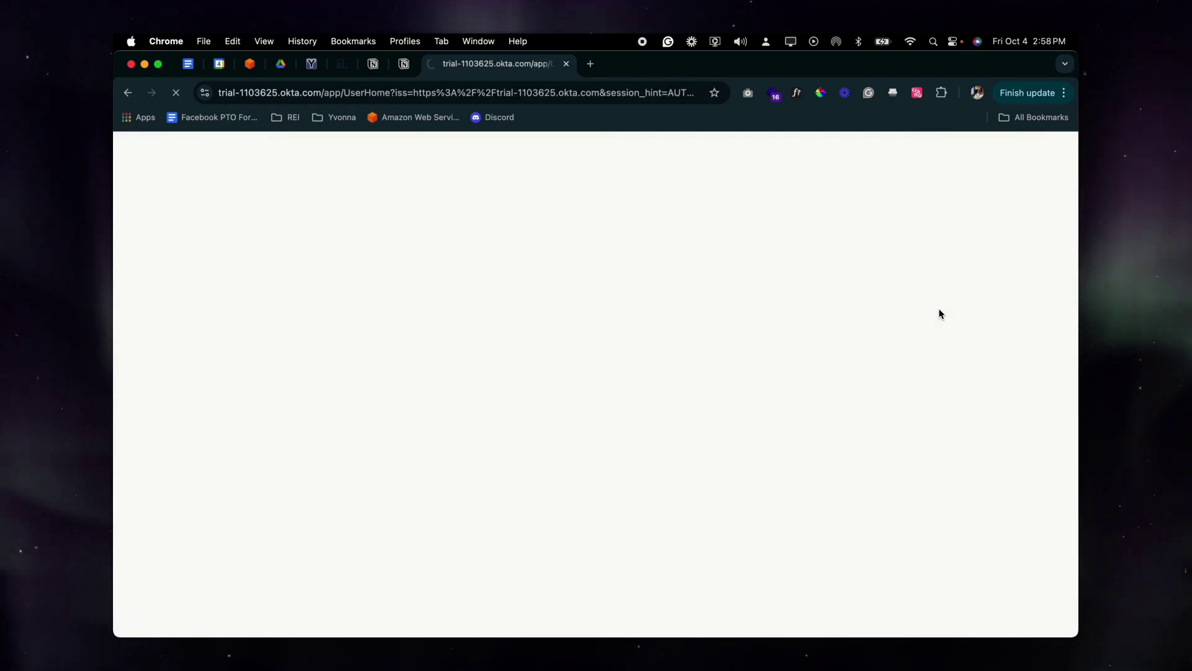
{"action": "left_click", "coordinate": [596, 406]}
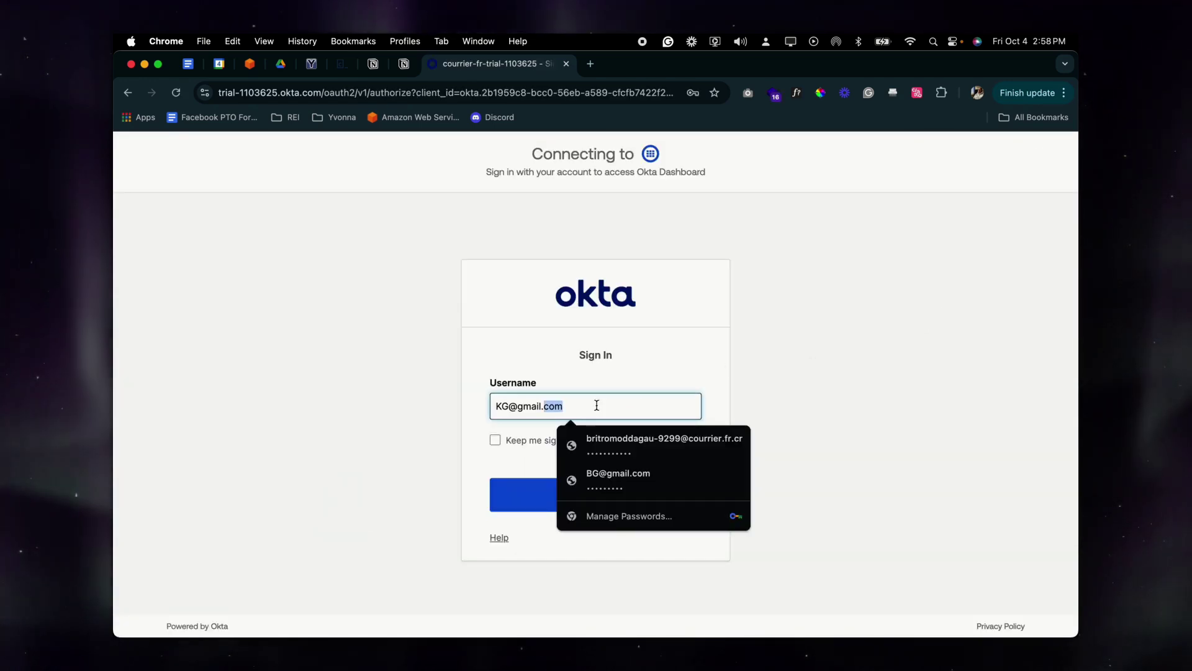
{"action": "key", "text": "super+a"}
{"action": "key", "text": "BackSpace"}
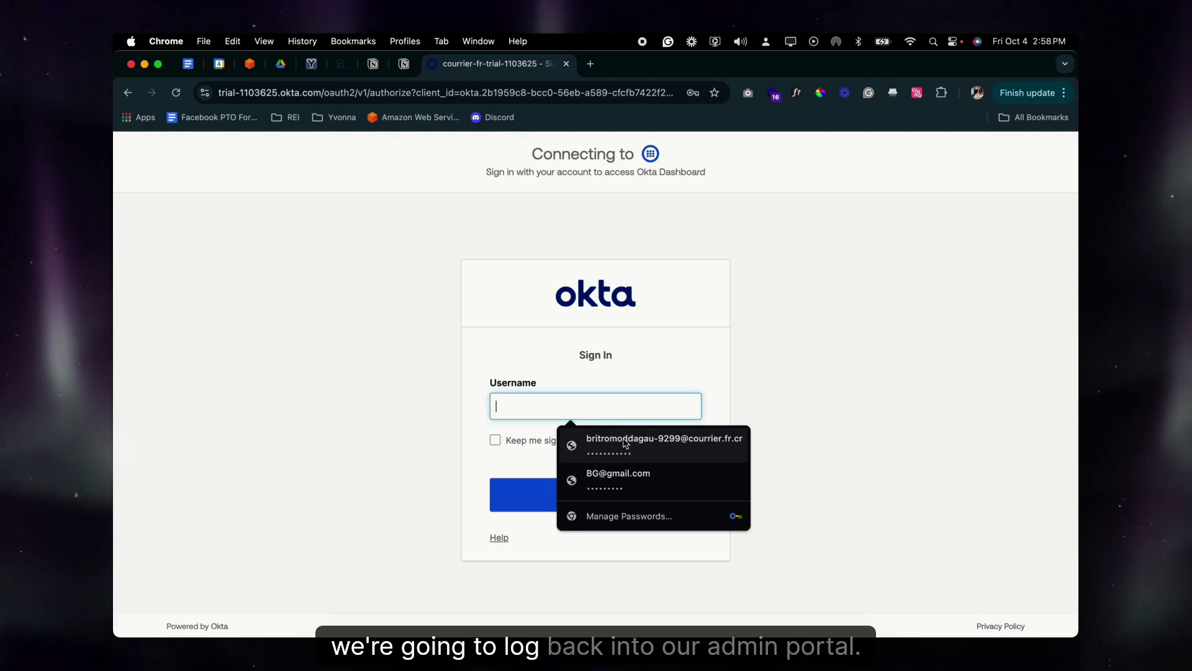
Sign back in using the saved admin login and password
{"action": "left_click", "coordinate": [625, 441]}
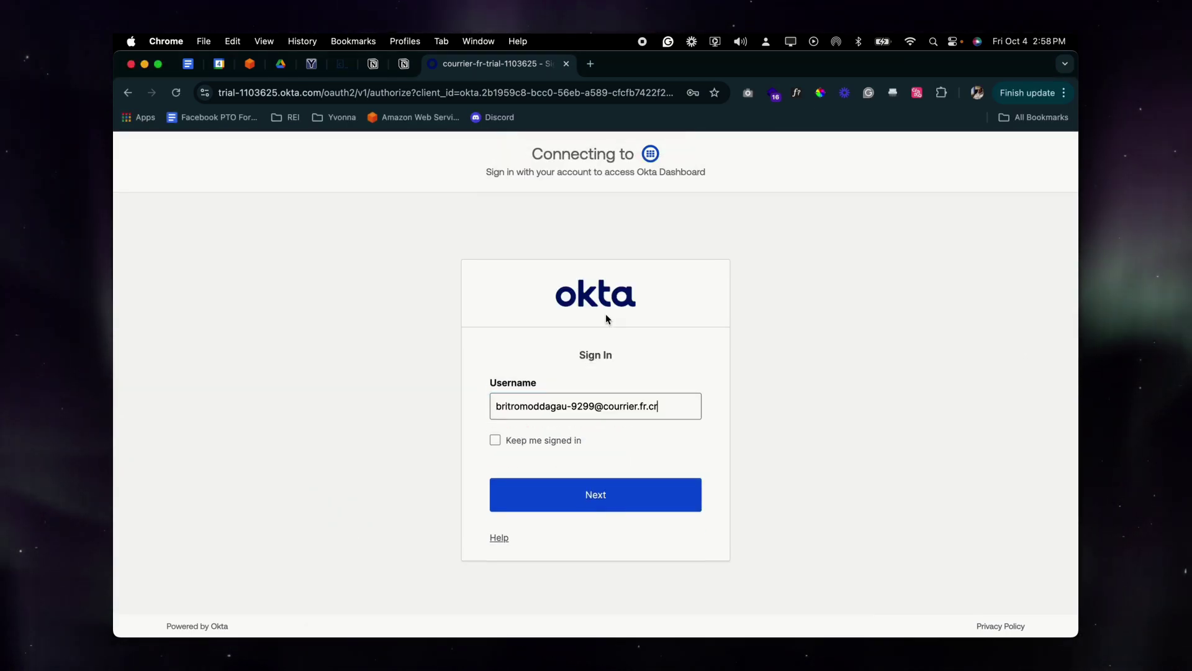
{"action": "left_click", "coordinate": [609, 504]}
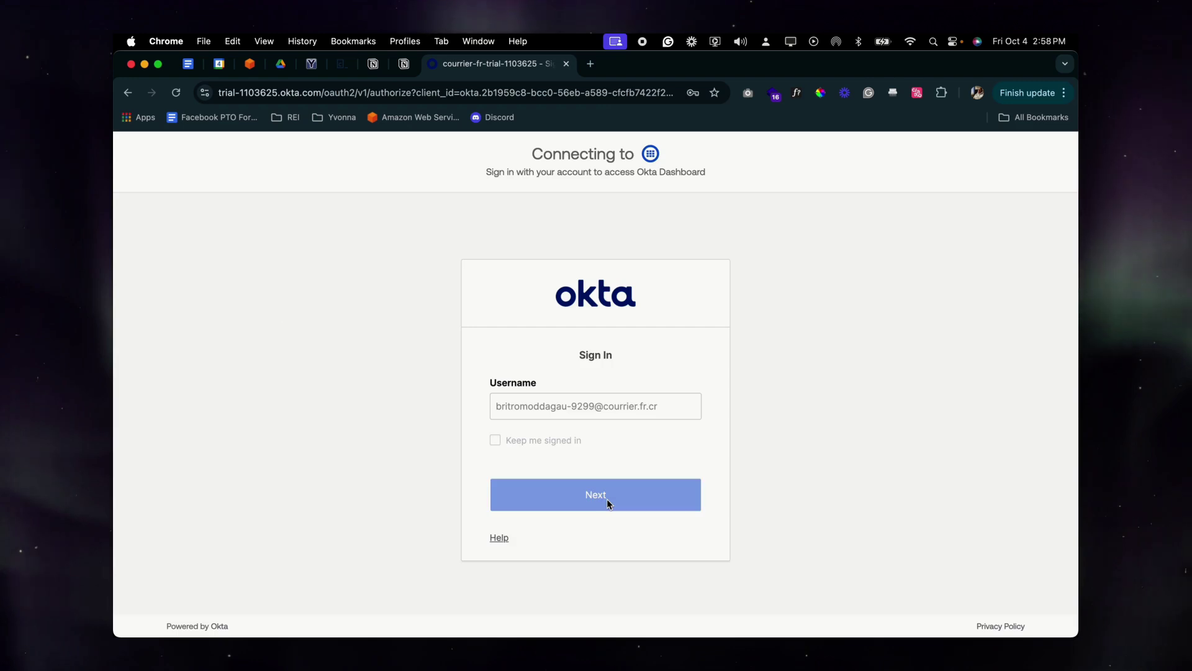
{"action": "left_click", "coordinate": [592, 512]}
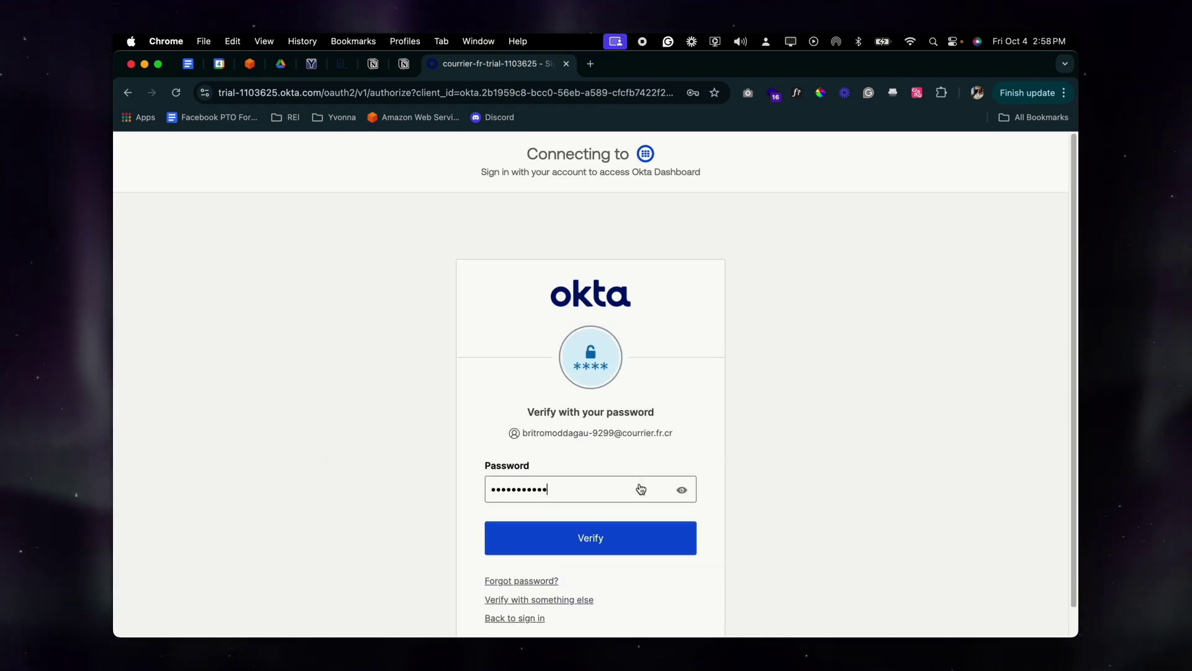
{"action": "left_click", "coordinate": [603, 539]}
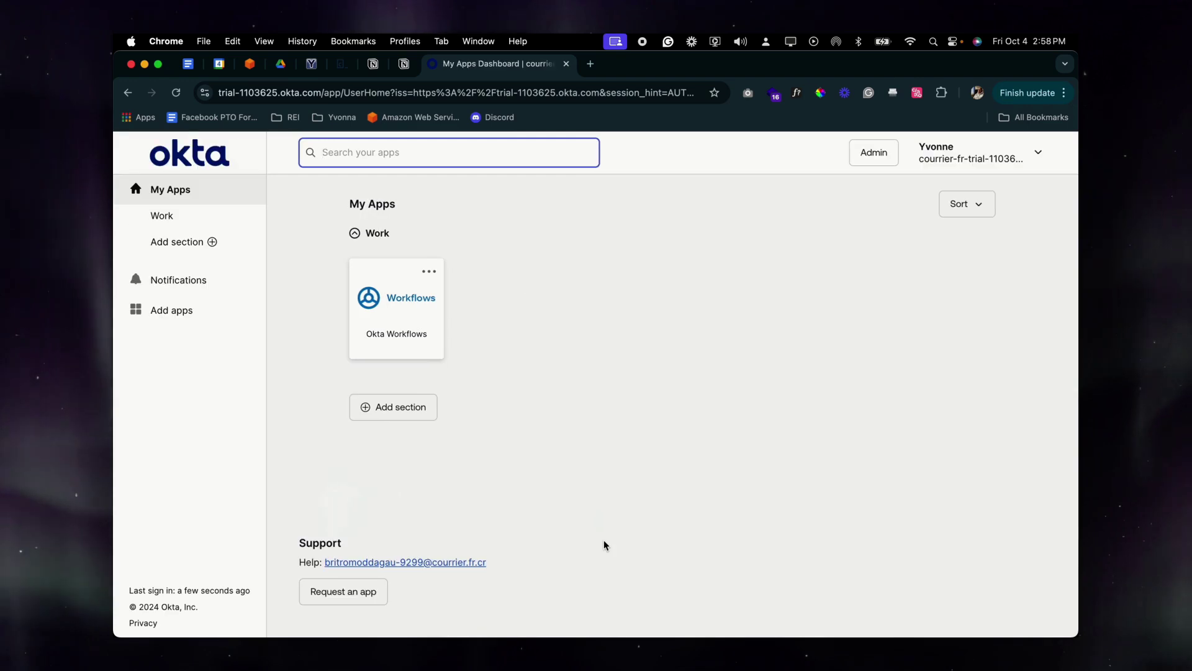
Return to the Admin console's People list and open the first user
{"action": "left_click", "coordinate": [872, 152]}
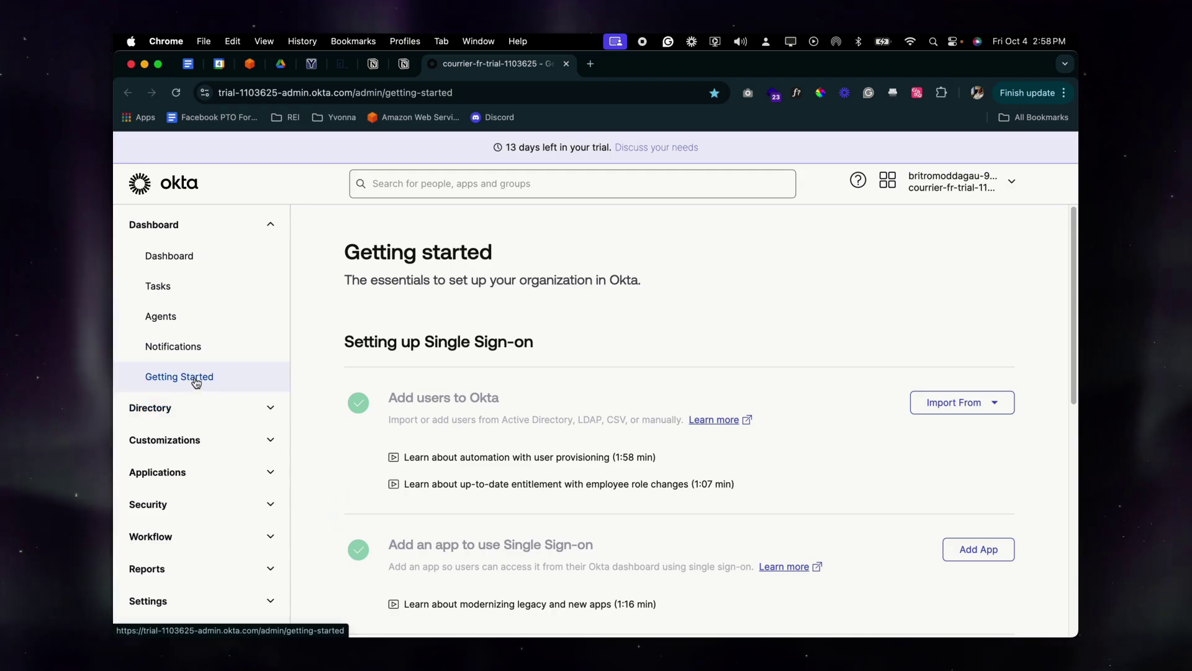
{"action": "left_click", "coordinate": [182, 409]}
{"action": "left_click", "coordinate": [163, 444]}
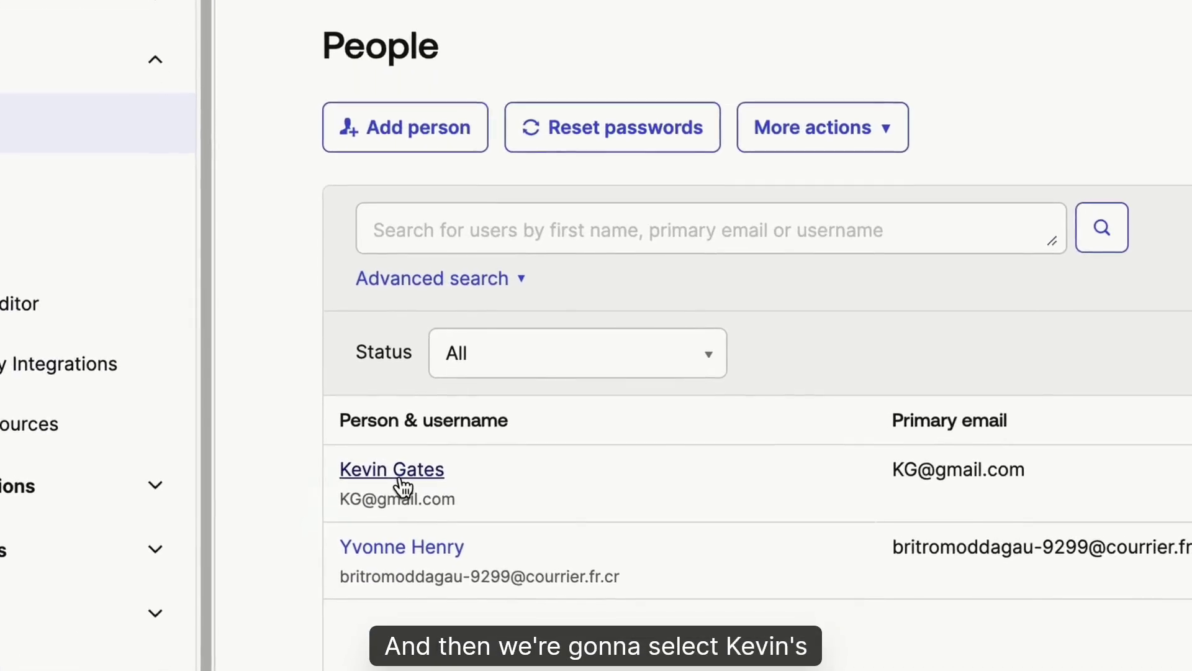
{"action": "left_click", "coordinate": [381, 465]}
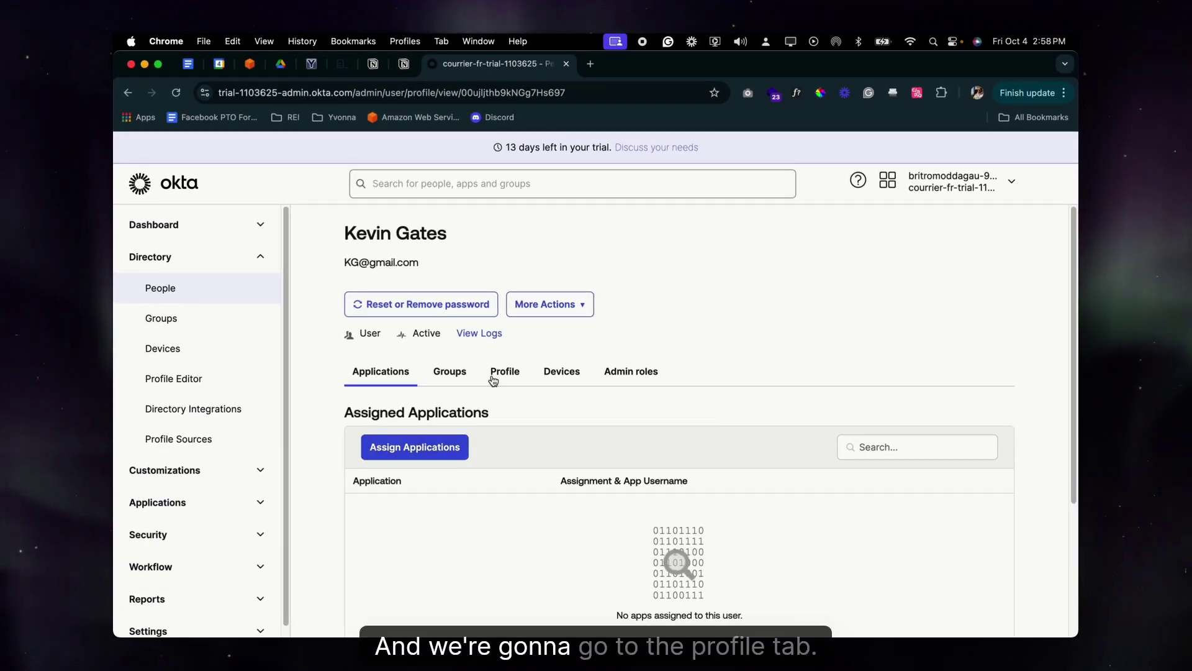
Show the user's Profile attributes and scroll through them
{"action": "left_click", "coordinate": [502, 373]}
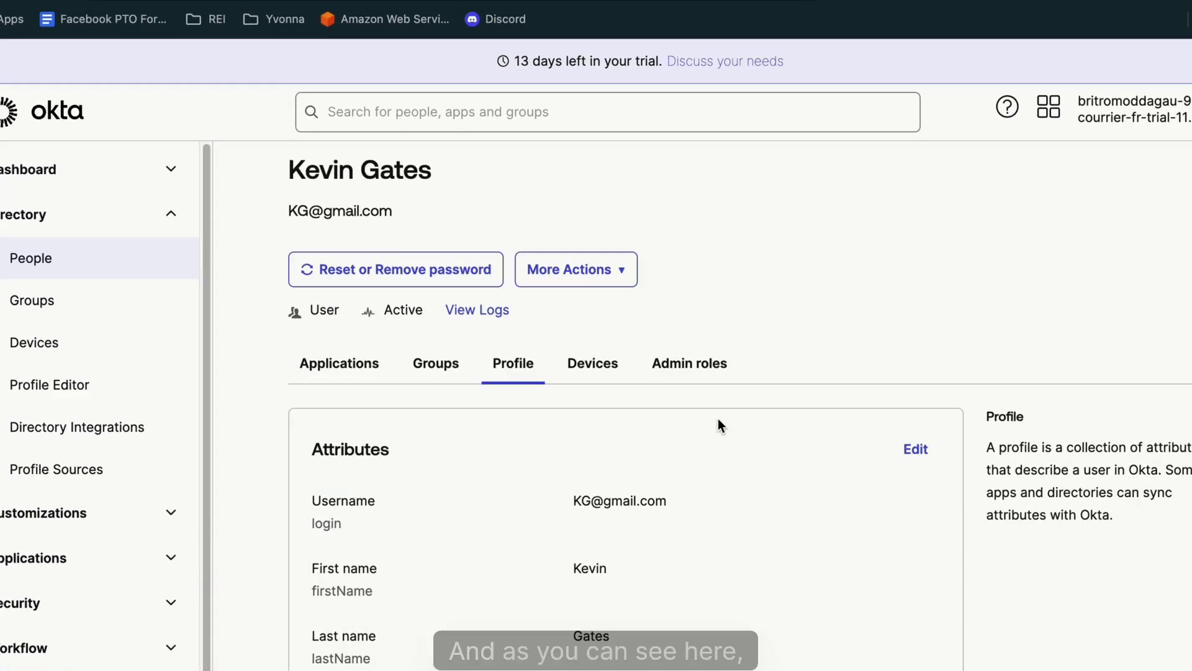
{"action": "scroll", "coordinate": [718, 426], "scroll_direction": "down", "scroll_amount": 15}
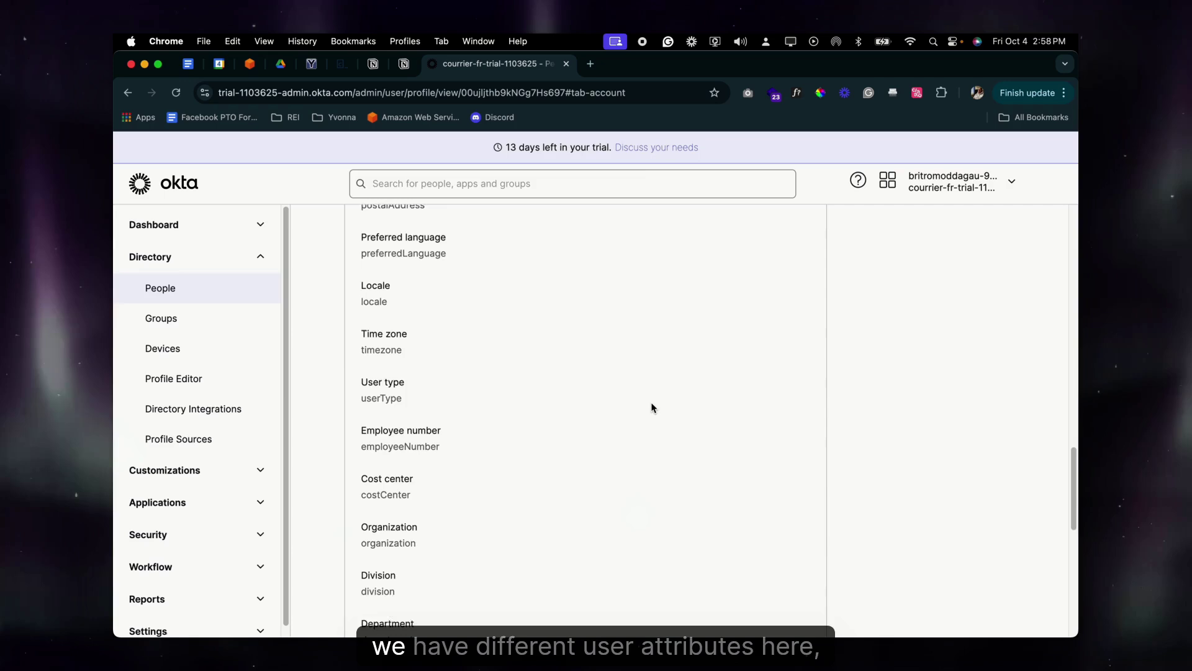
{"action": "scroll", "coordinate": [652, 407], "scroll_direction": "down", "scroll_amount": 10}
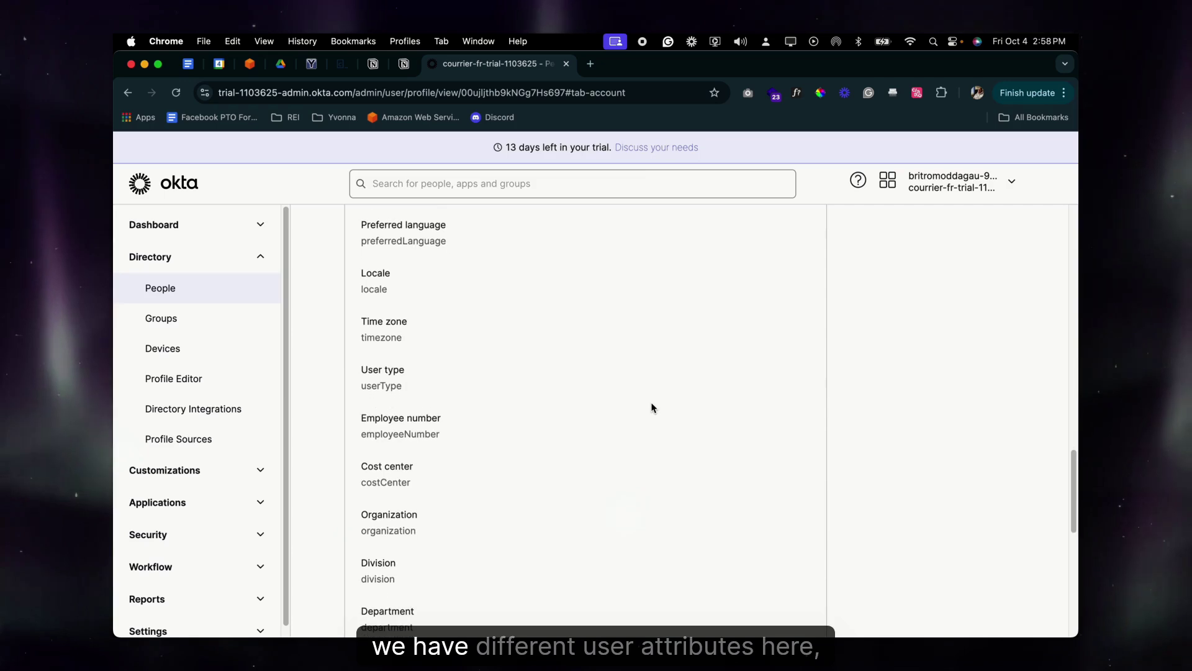
{"action": "scroll", "coordinate": [652, 407], "scroll_direction": "up", "scroll_amount": 20}
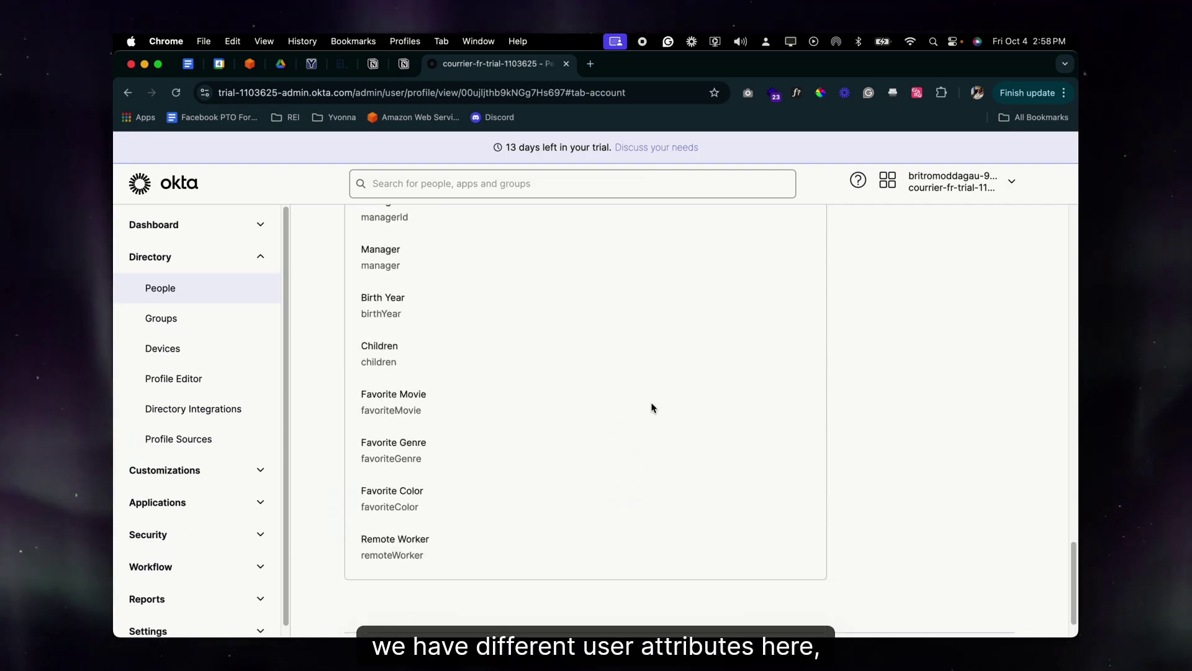
{"action": "scroll", "coordinate": [651, 407], "scroll_direction": "up", "scroll_amount": 3}
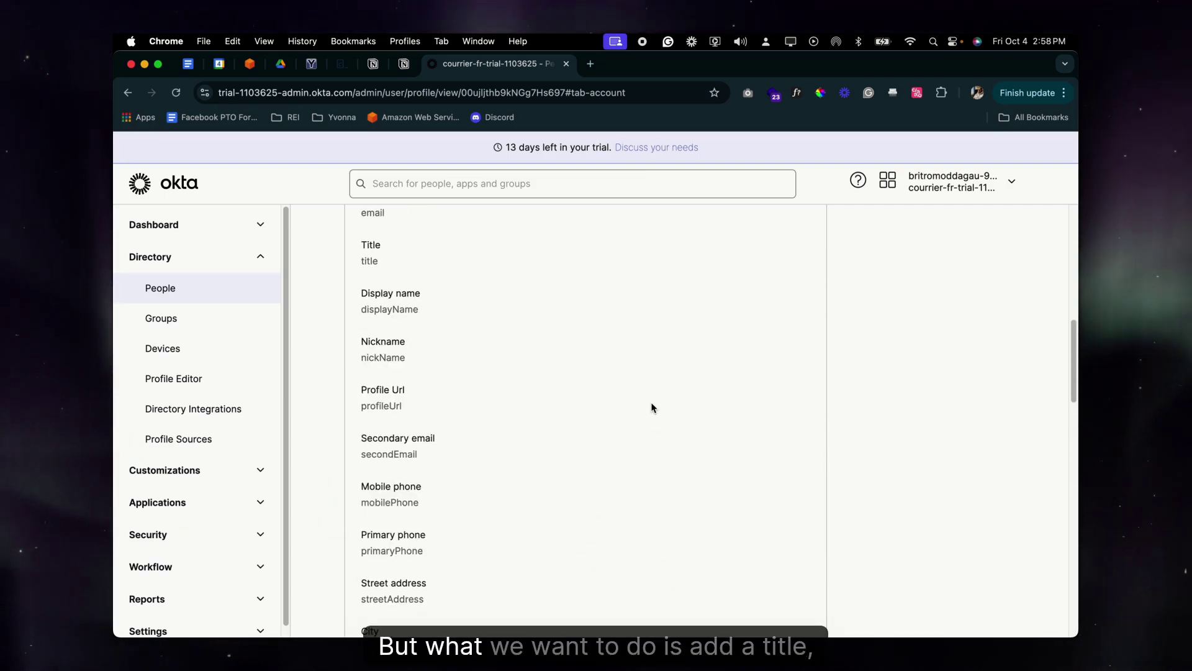
{"action": "scroll", "coordinate": [419, 331], "scroll_direction": "down", "scroll_amount": 19}
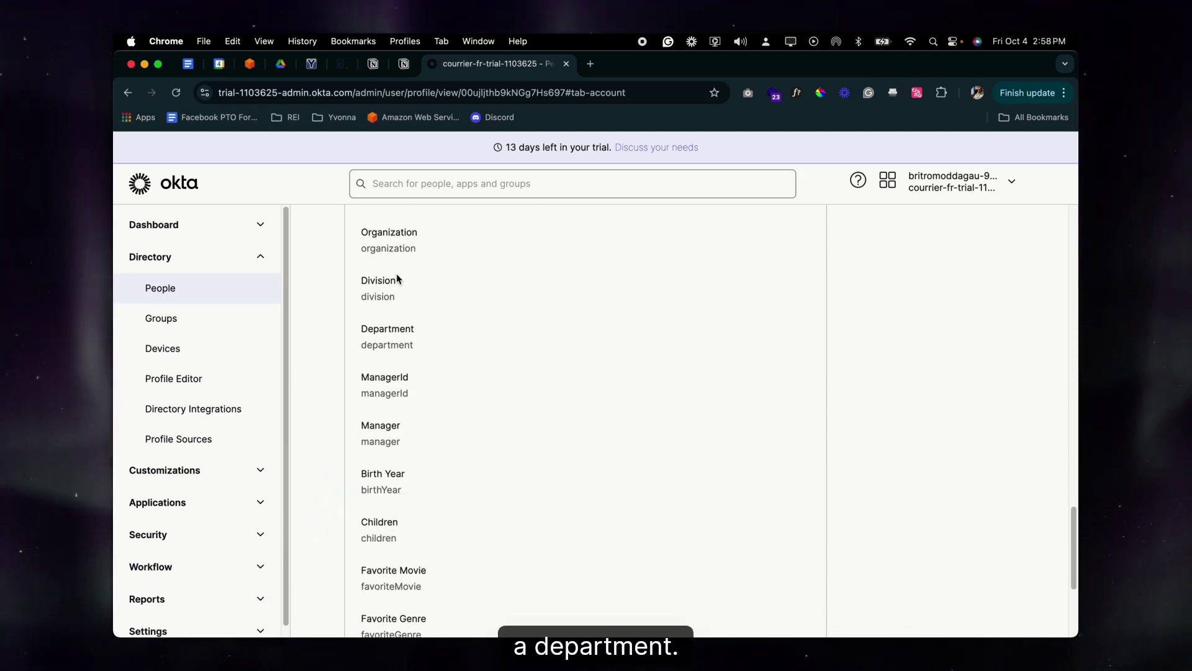
{"action": "scroll", "coordinate": [409, 298], "scroll_direction": "up", "scroll_amount": 2}
{"action": "scroll", "coordinate": [460, 366], "scroll_direction": "up", "scroll_amount": 5}
{"action": "scroll", "coordinate": [470, 359], "scroll_direction": "up", "scroll_amount": 15}
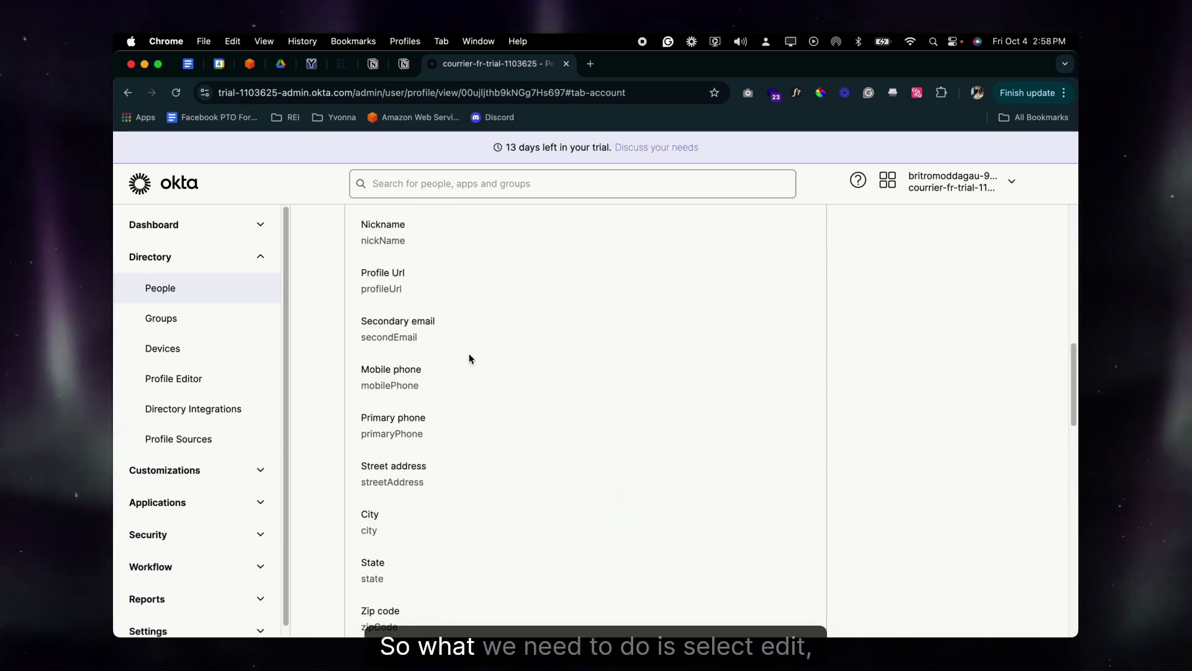
Edit the user's profile, enter Executive as Department, and save it
{"action": "left_click", "coordinate": [789, 305]}
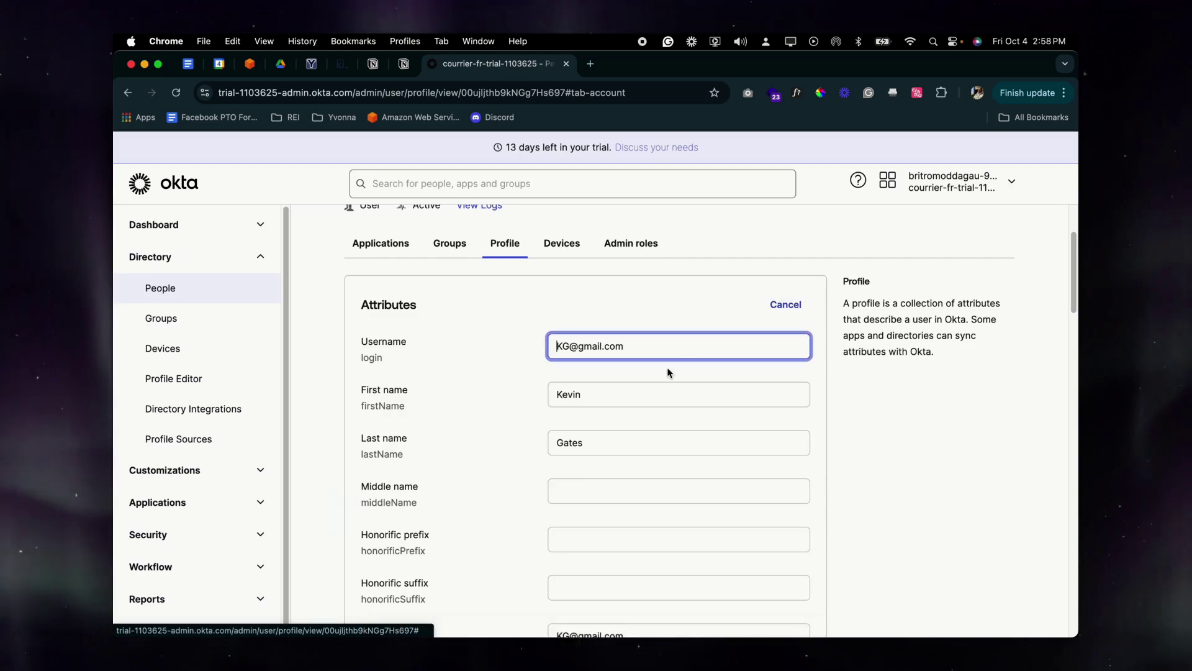
{"action": "scroll", "coordinate": [628, 399], "scroll_direction": "down", "scroll_amount": 5}
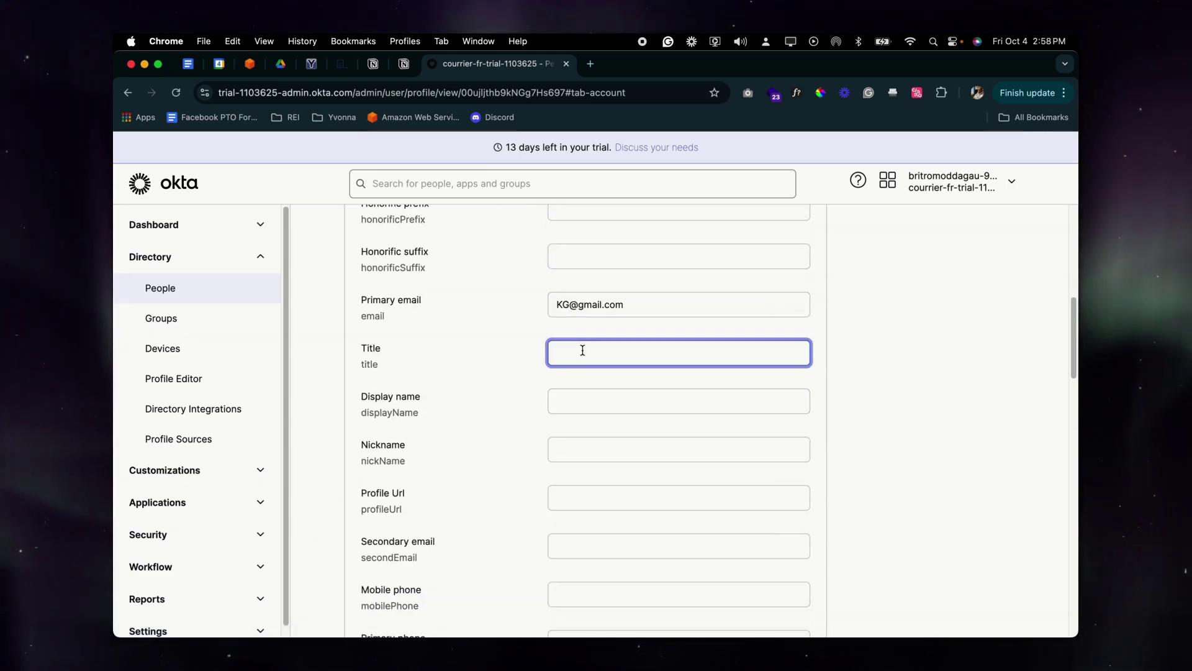
{"action": "scroll", "coordinate": [595, 389], "scroll_direction": "down", "scroll_amount": 10}
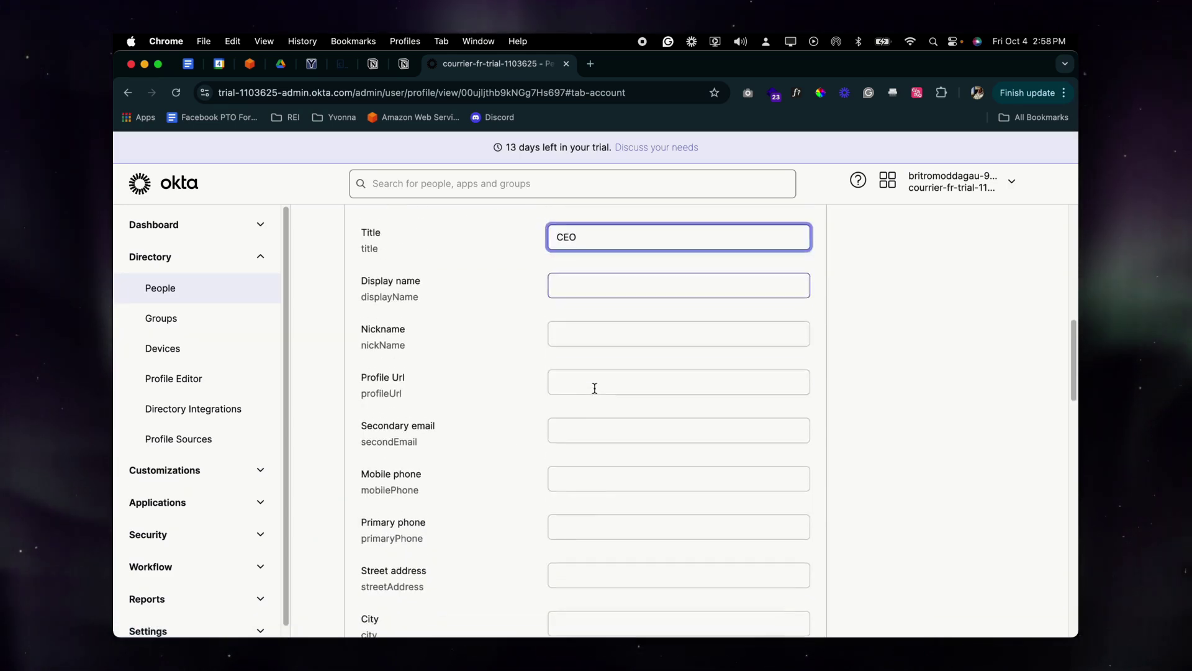
{"action": "scroll", "coordinate": [593, 397], "scroll_direction": "down", "scroll_amount": 10}
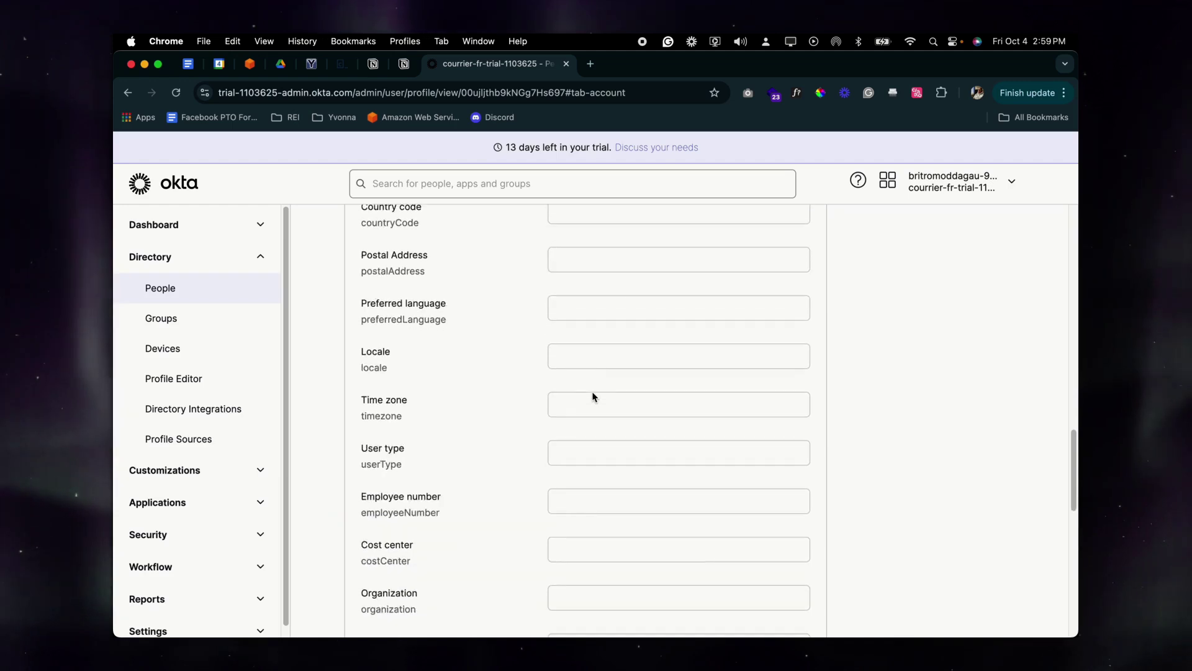
{"action": "left_click", "coordinate": [593, 335]}
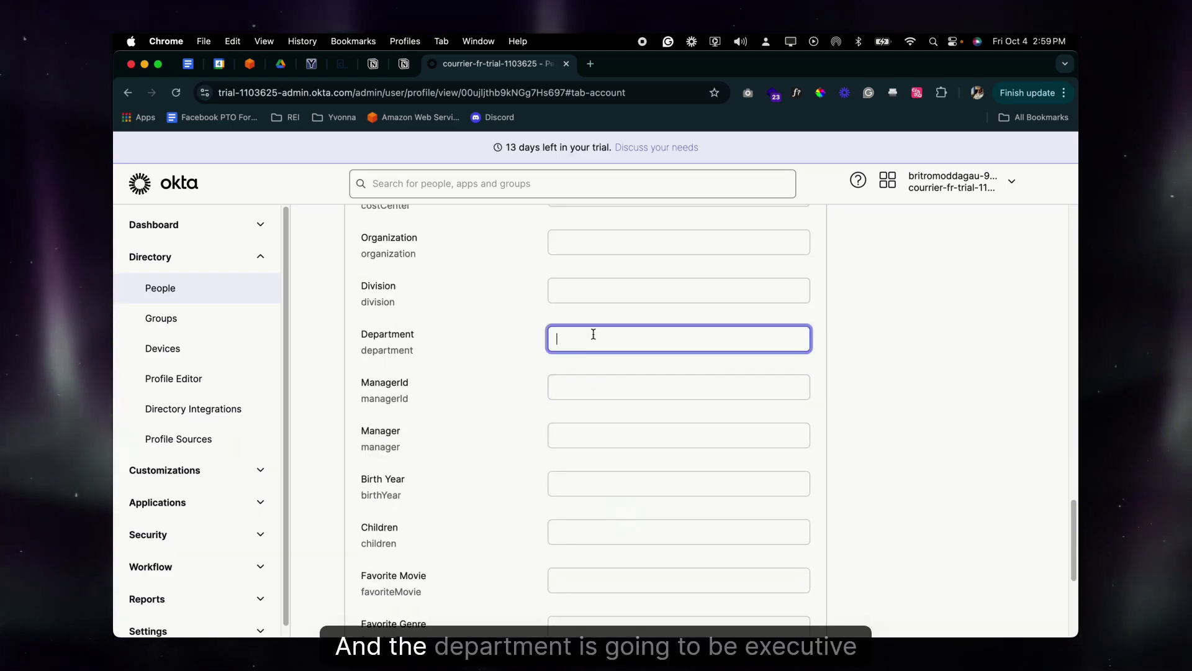
{"action": "type", "text": "Executive"}
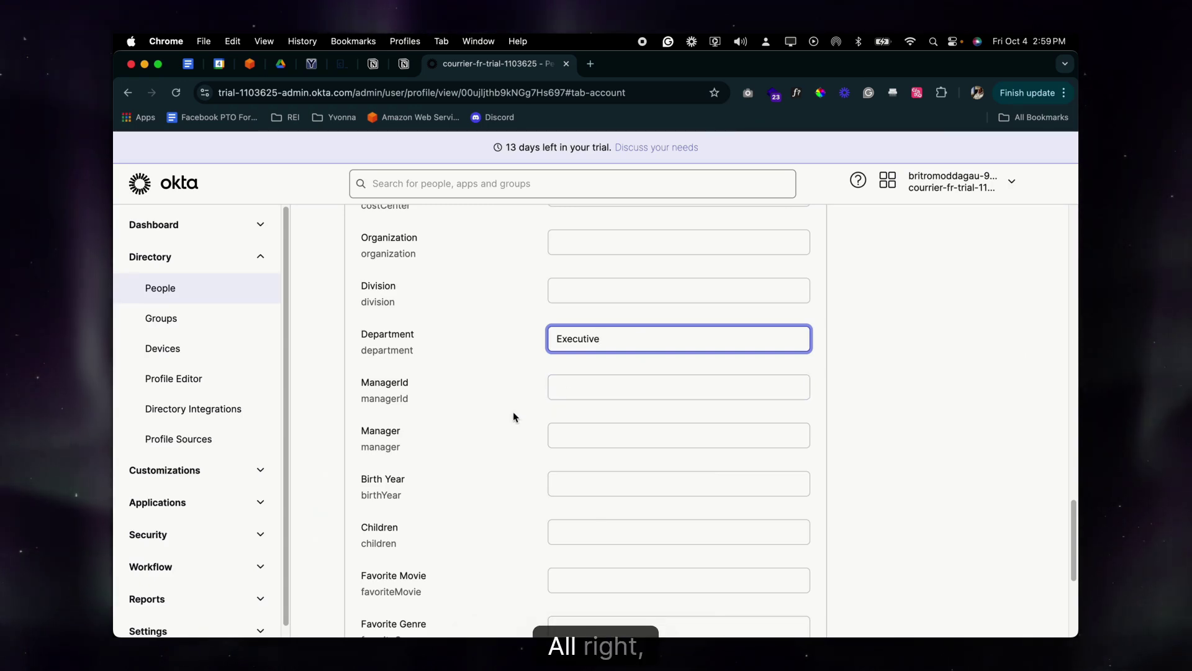
{"action": "scroll", "coordinate": [513, 416], "scroll_direction": "down", "scroll_amount": 3}
{"action": "scroll", "coordinate": [559, 372], "scroll_direction": "up", "scroll_amount": 3}
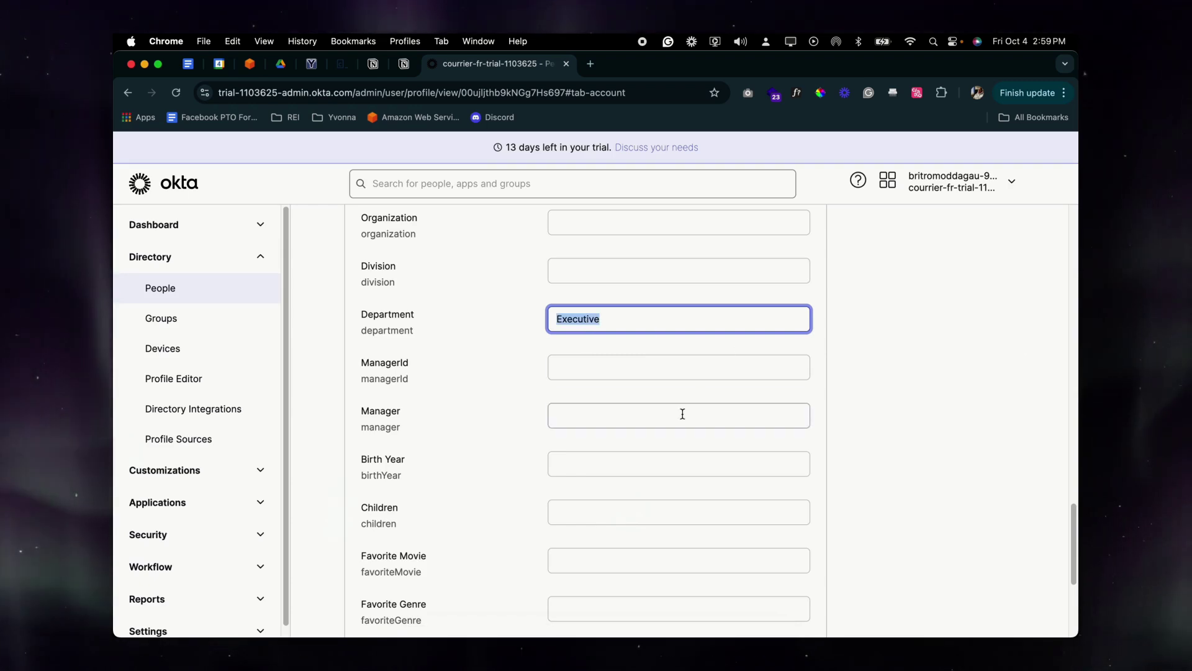
{"action": "scroll", "coordinate": [682, 413], "scroll_direction": "down", "scroll_amount": 2}
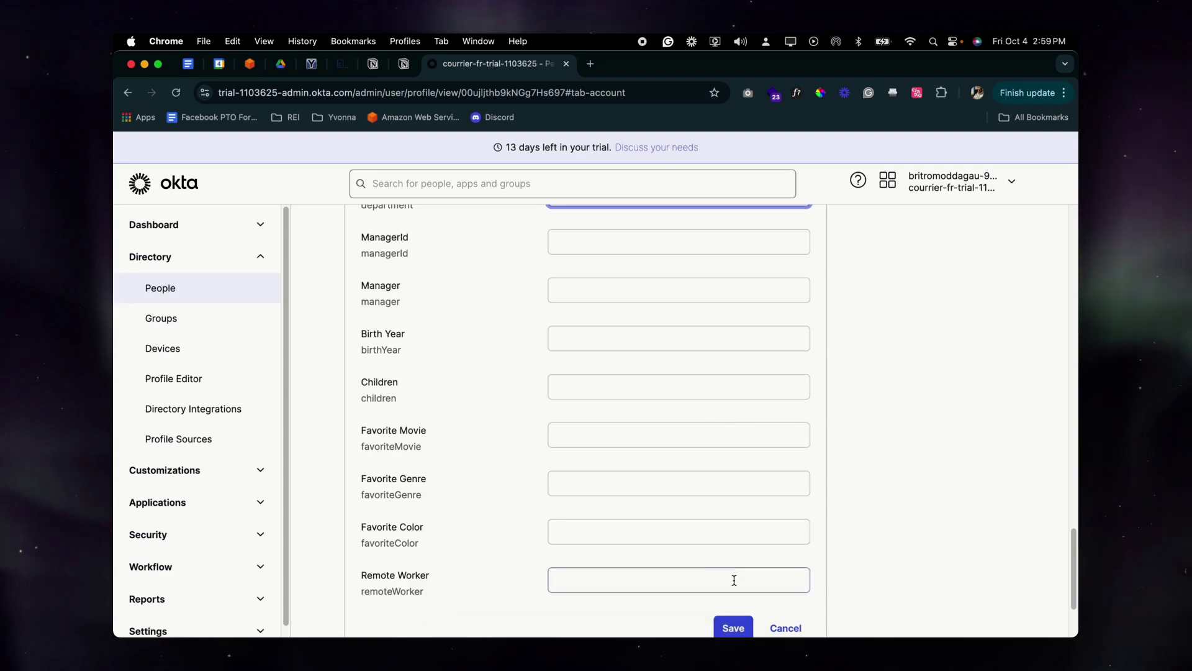
{"action": "left_click", "coordinate": [733, 628]}
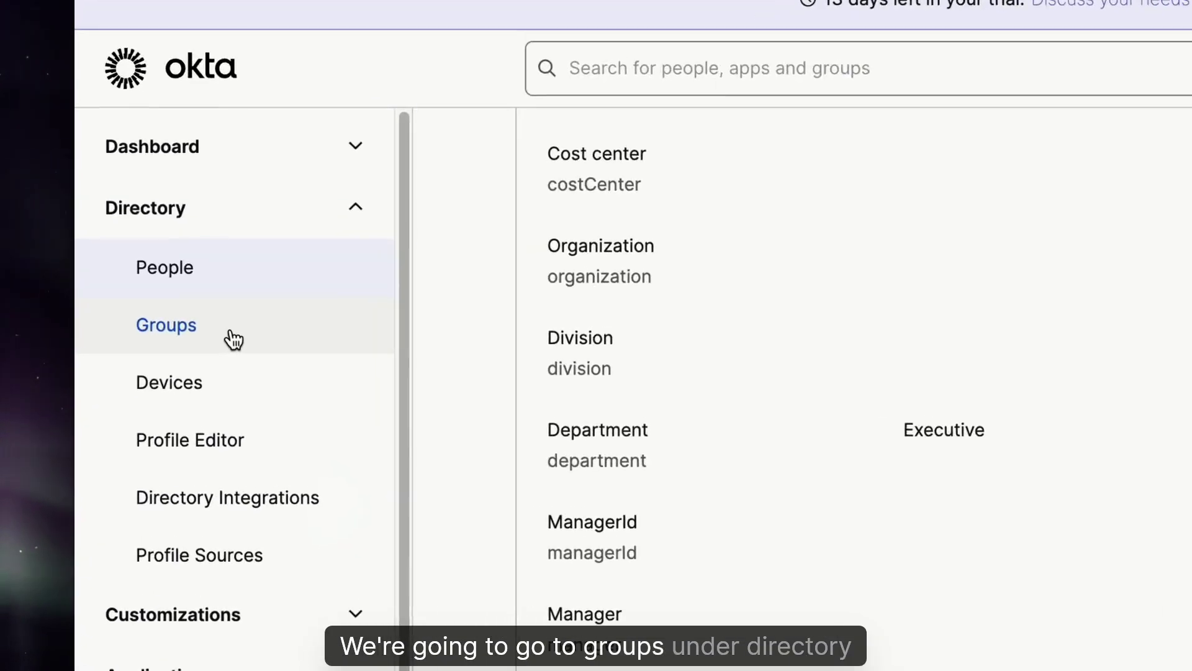
Create the group 'Executive' with description 'Executive Group' and reload the Groups page
{"action": "left_click", "coordinate": [196, 325]}
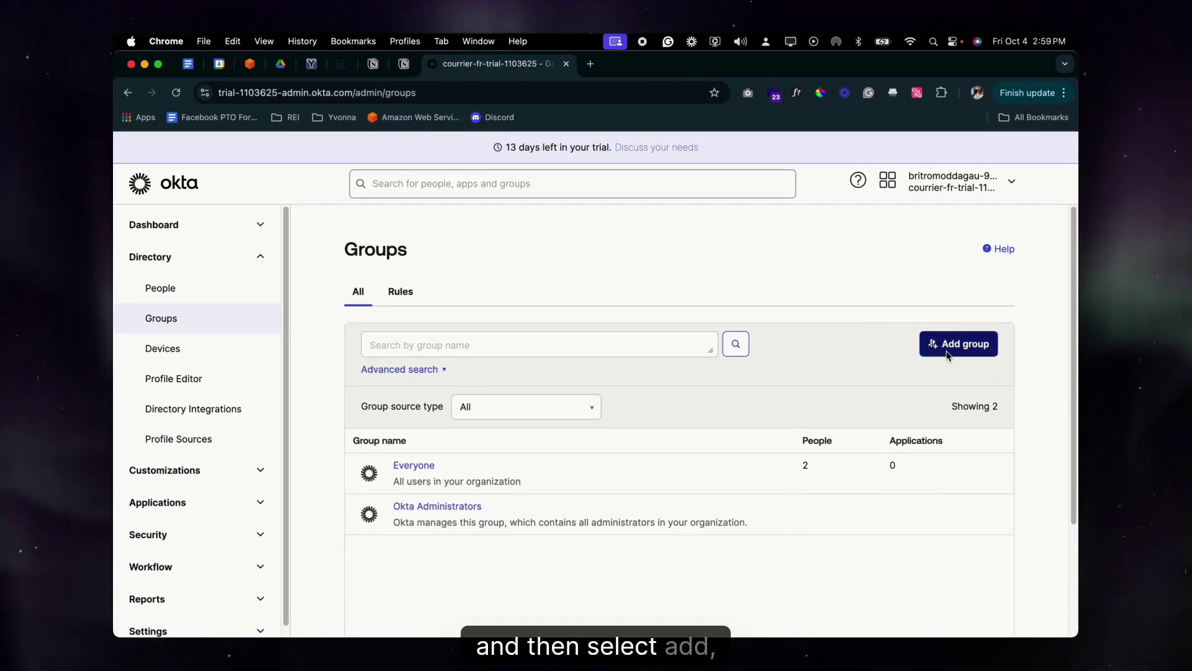
{"action": "left_click", "coordinate": [948, 355]}
{"action": "type", "text": "Executive"}
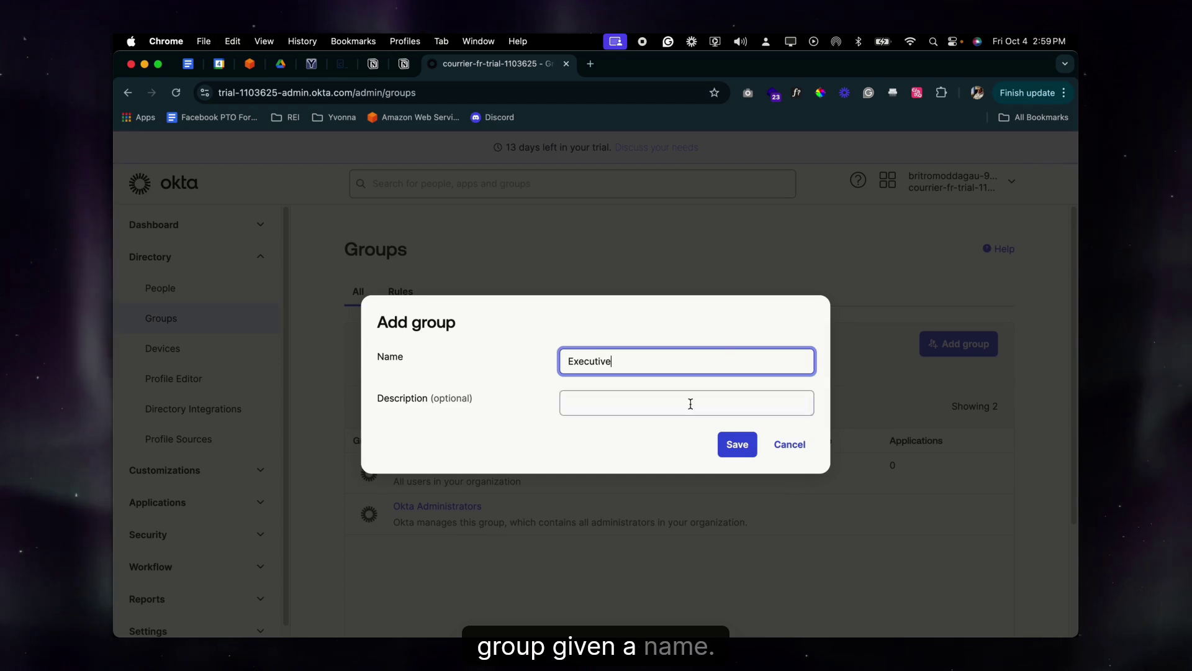
{"action": "left_click", "coordinate": [676, 409]}
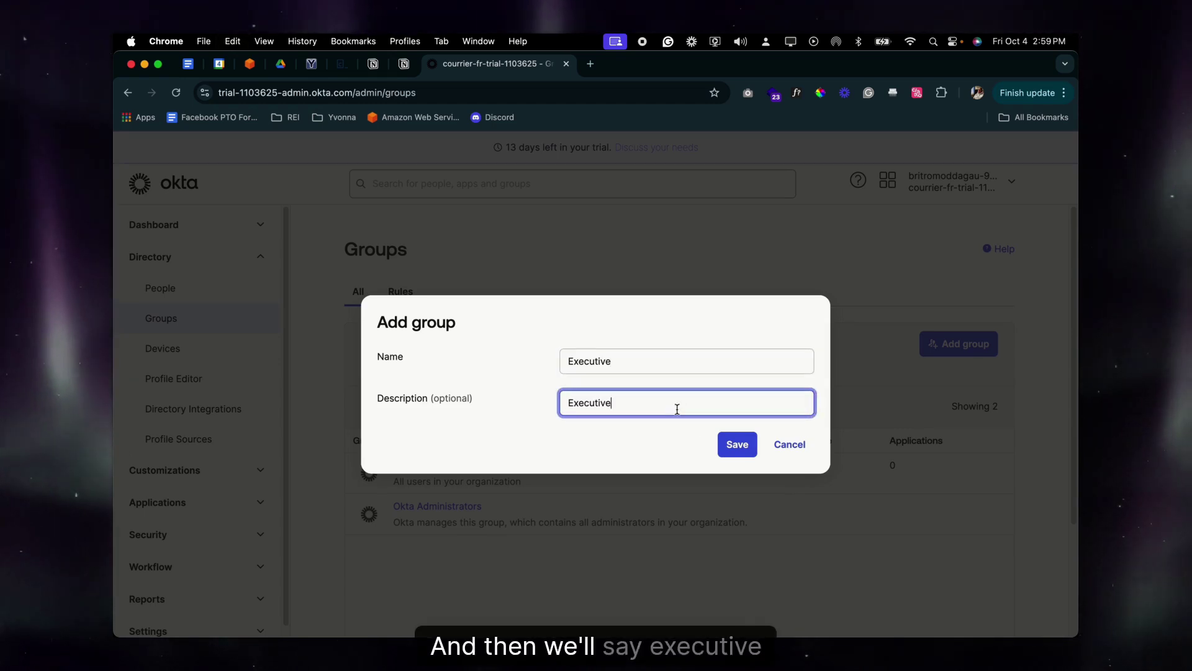
{"action": "type", "text": "Executive gre"}
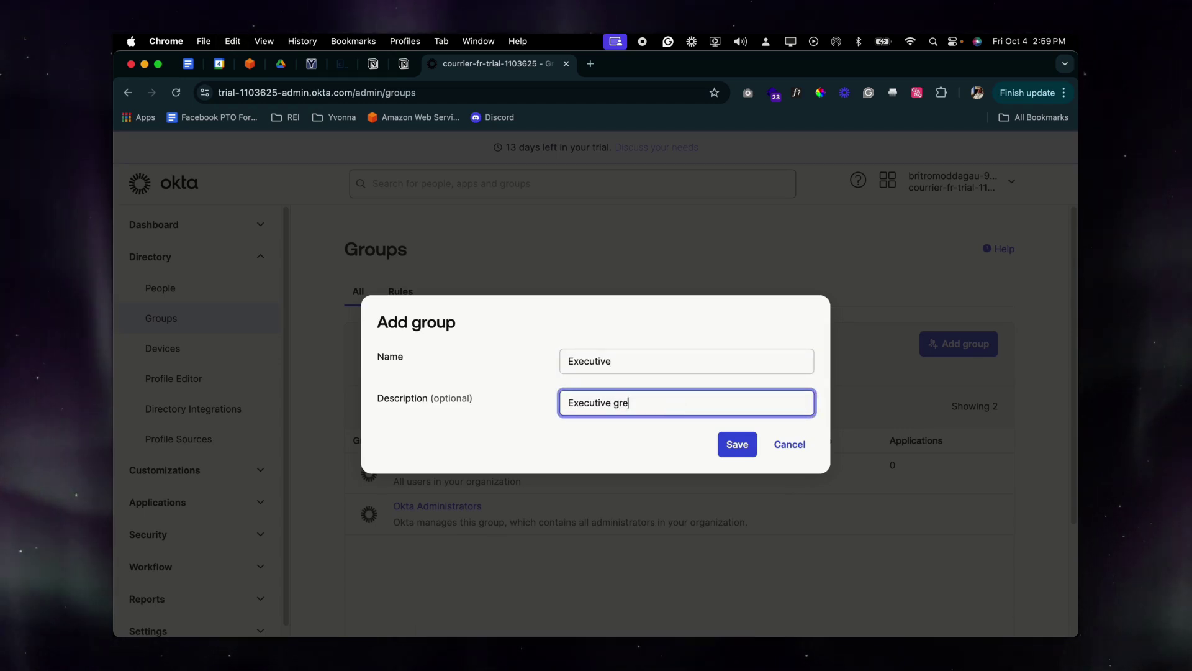
{"action": "key", "text": "BackSpace"}
{"action": "type", "text": "Group"}
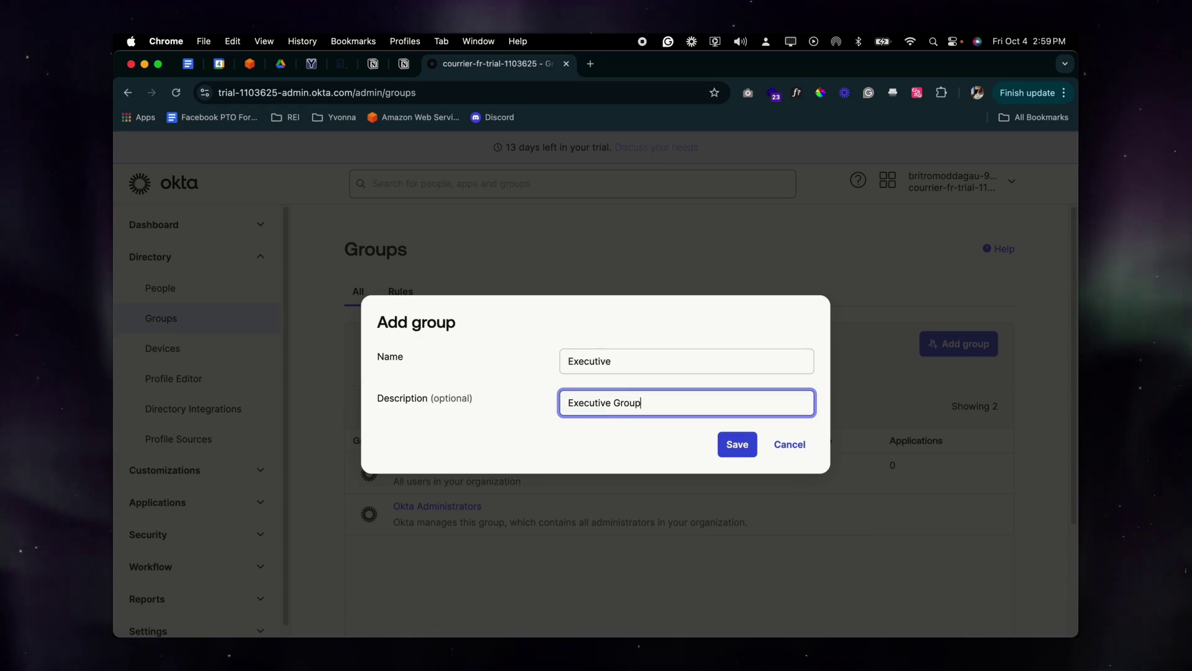
{"action": "left_click", "coordinate": [737, 444]}
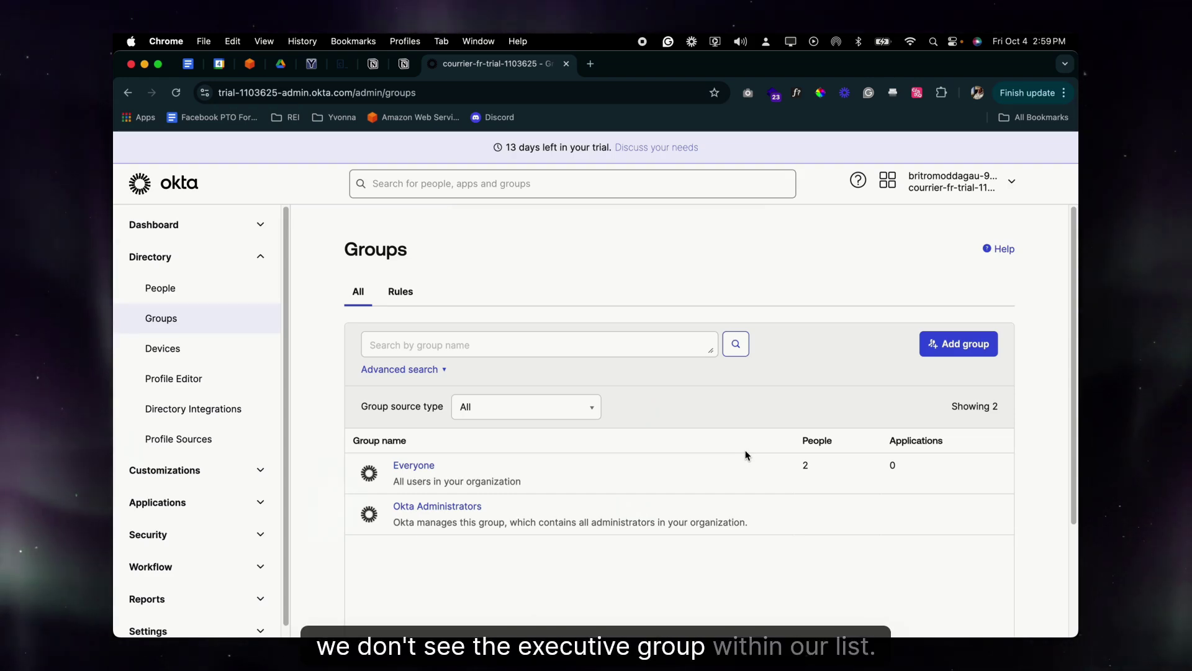
{"action": "left_click", "coordinate": [177, 93]}
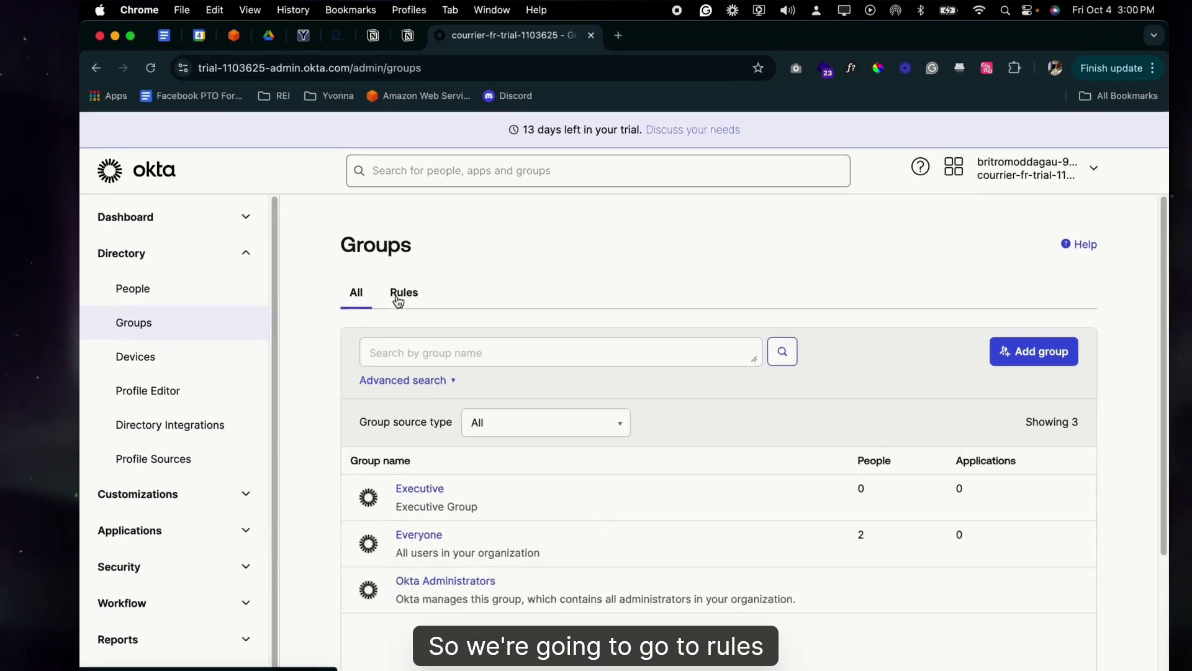
Define an Executive rule: department equals Executive assigns users to the Executive group
{"action": "left_click", "coordinate": [400, 291]}
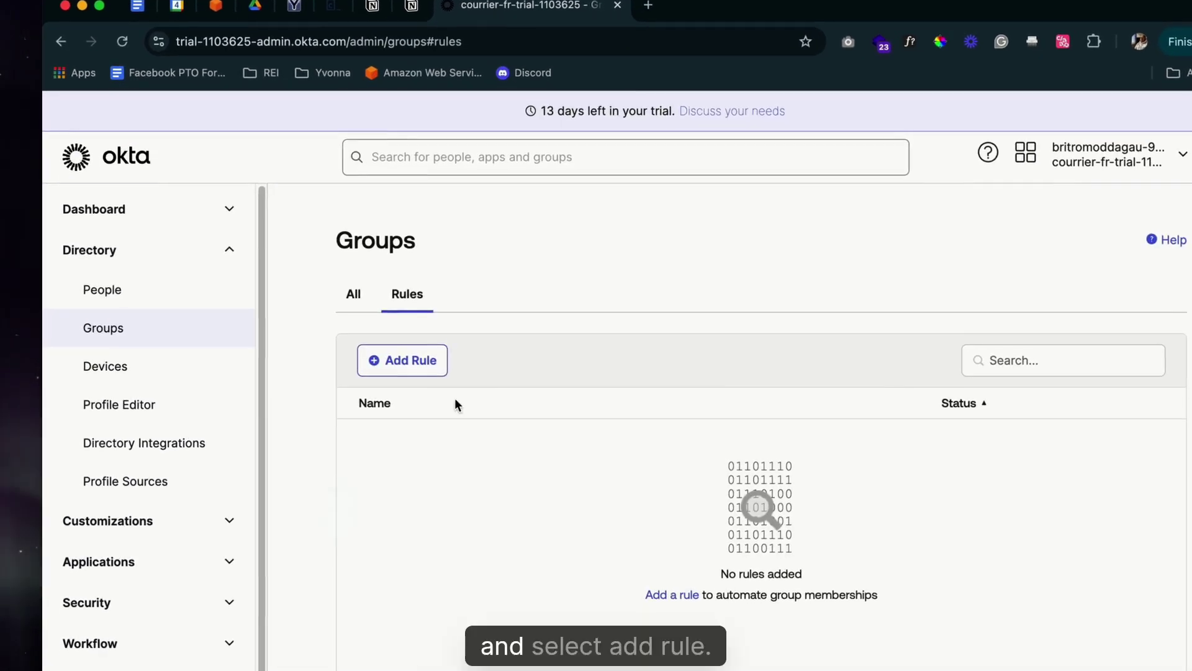
{"action": "left_click", "coordinate": [404, 361]}
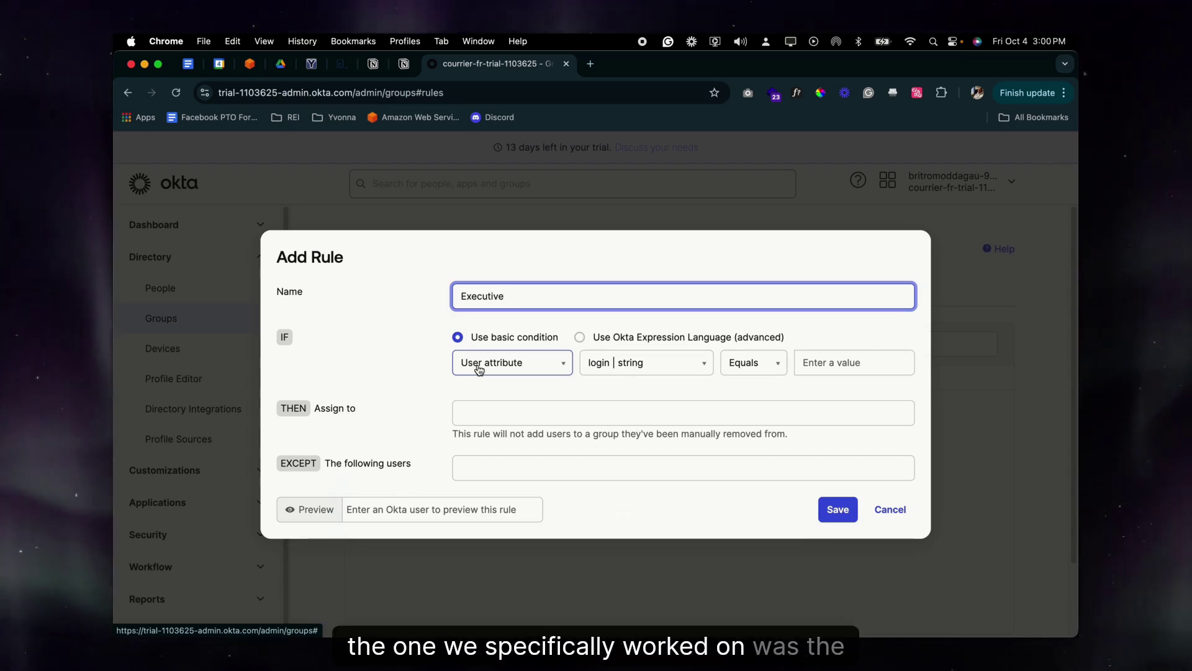
{"action": "left_click", "coordinate": [620, 365]}
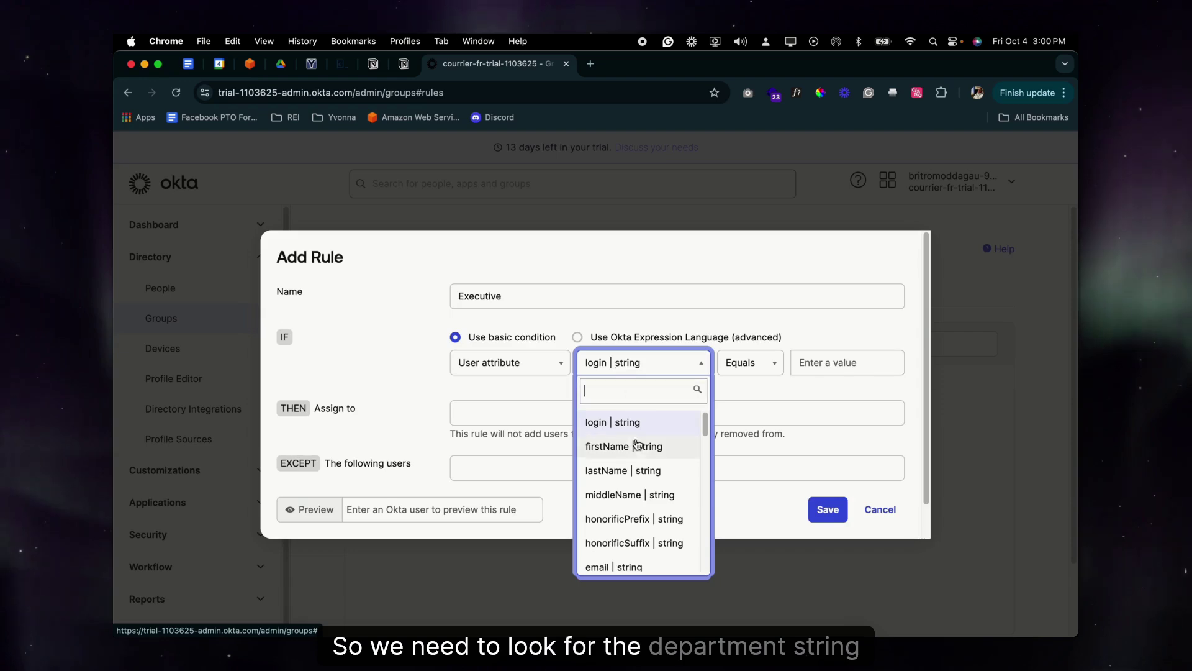
{"action": "scroll", "coordinate": [641, 497], "scroll_direction": "down", "scroll_amount": 3}
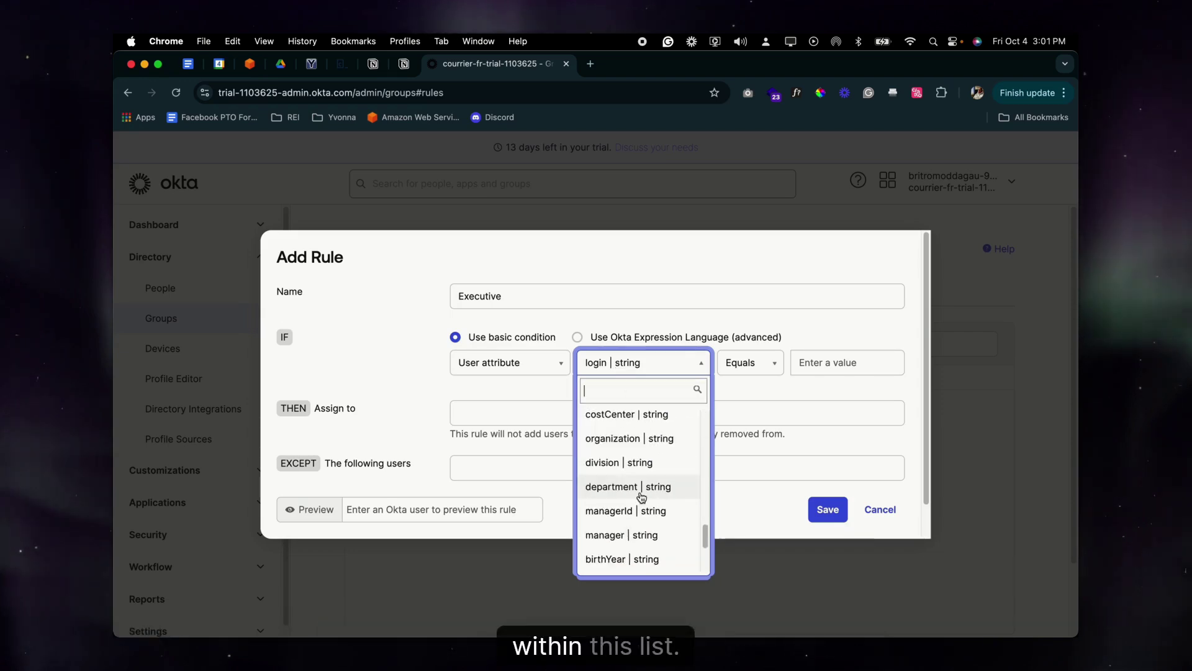
{"action": "left_click", "coordinate": [640, 490]}
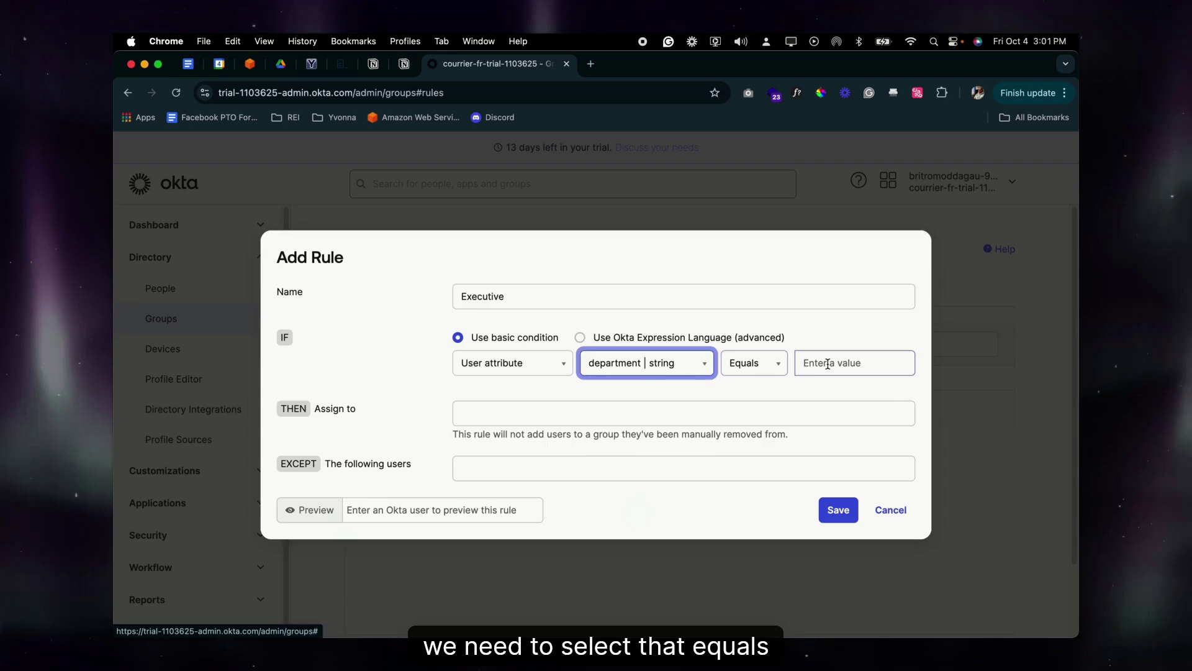
{"action": "left_click", "coordinate": [827, 364]}
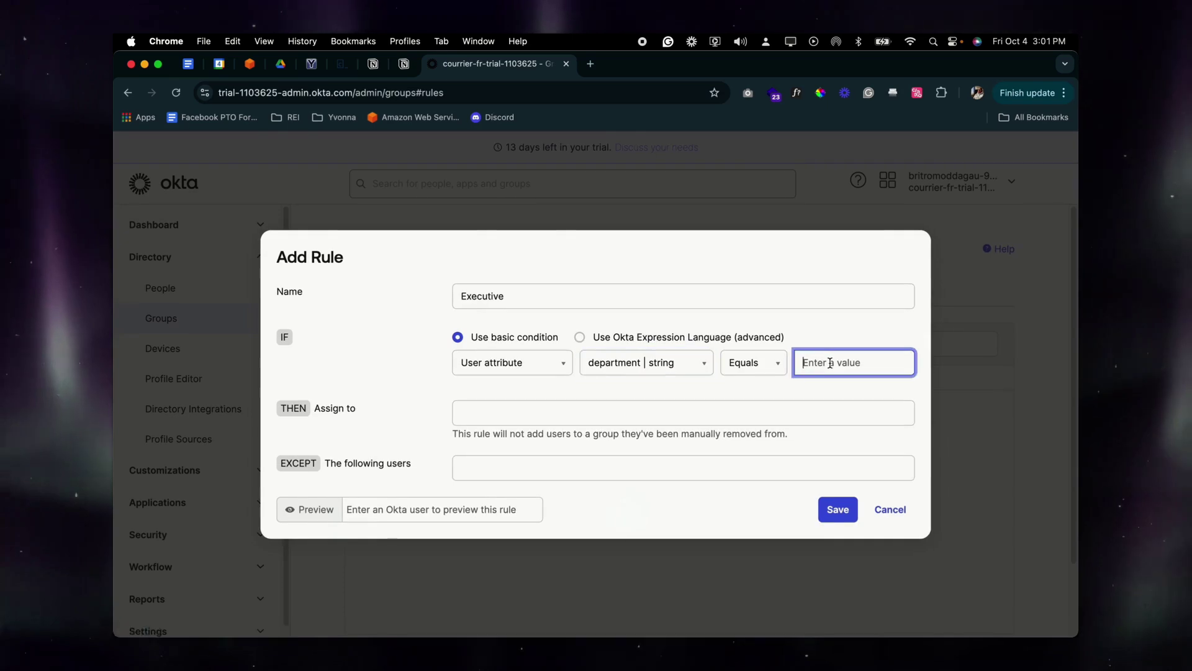
{"action": "type", "text": "Executive"}
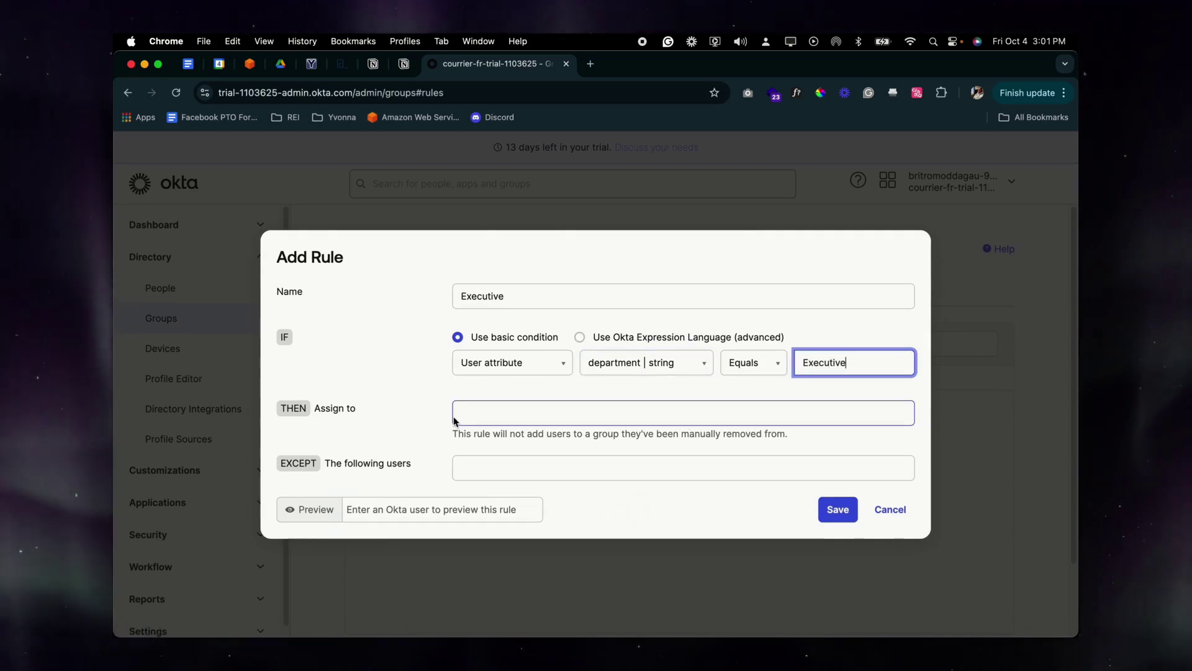
{"action": "left_click", "coordinate": [462, 413]}
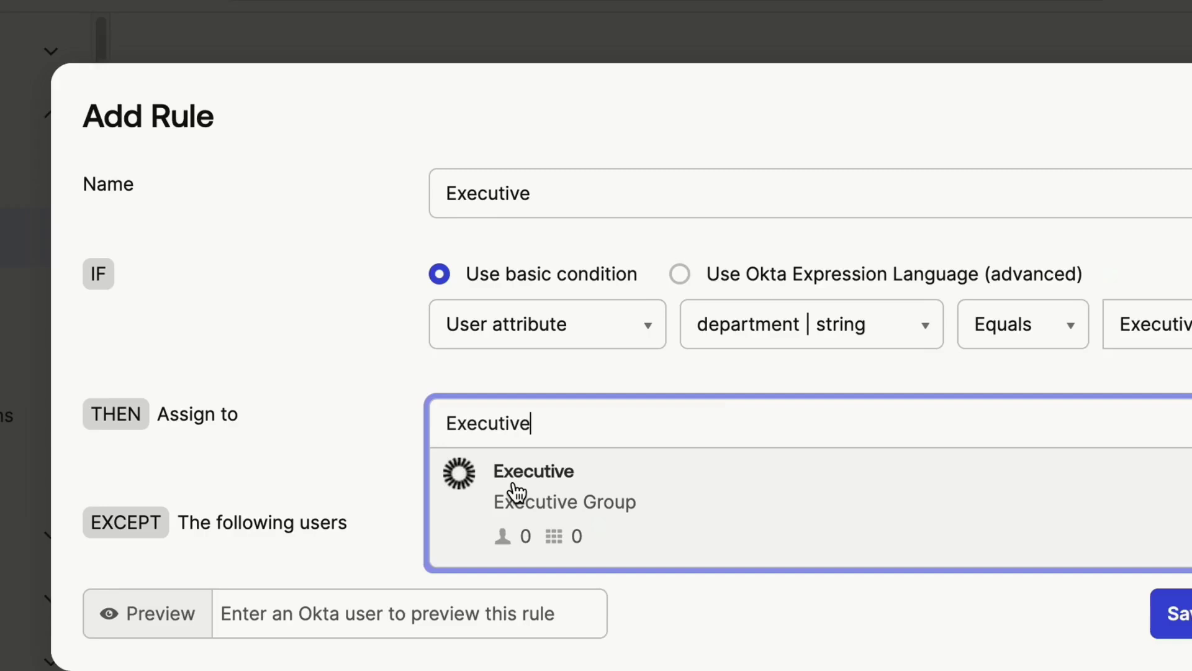
{"action": "left_click", "coordinate": [497, 442]}
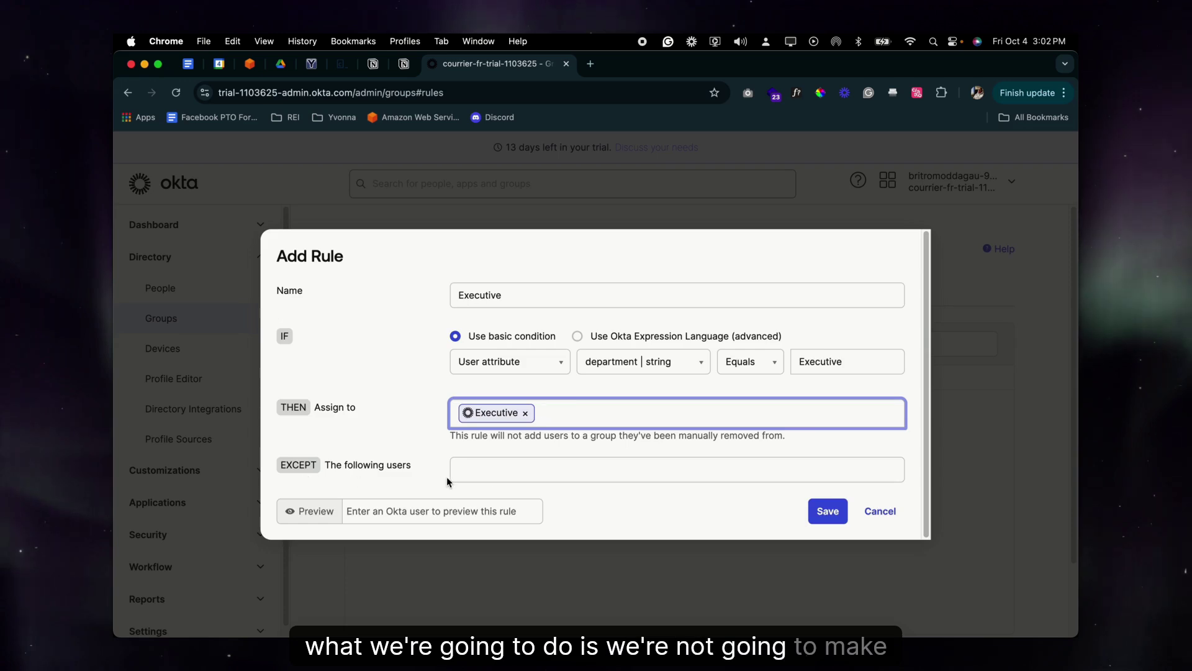
Preview the rule against the test user and save it
{"action": "left_click", "coordinate": [393, 513]}
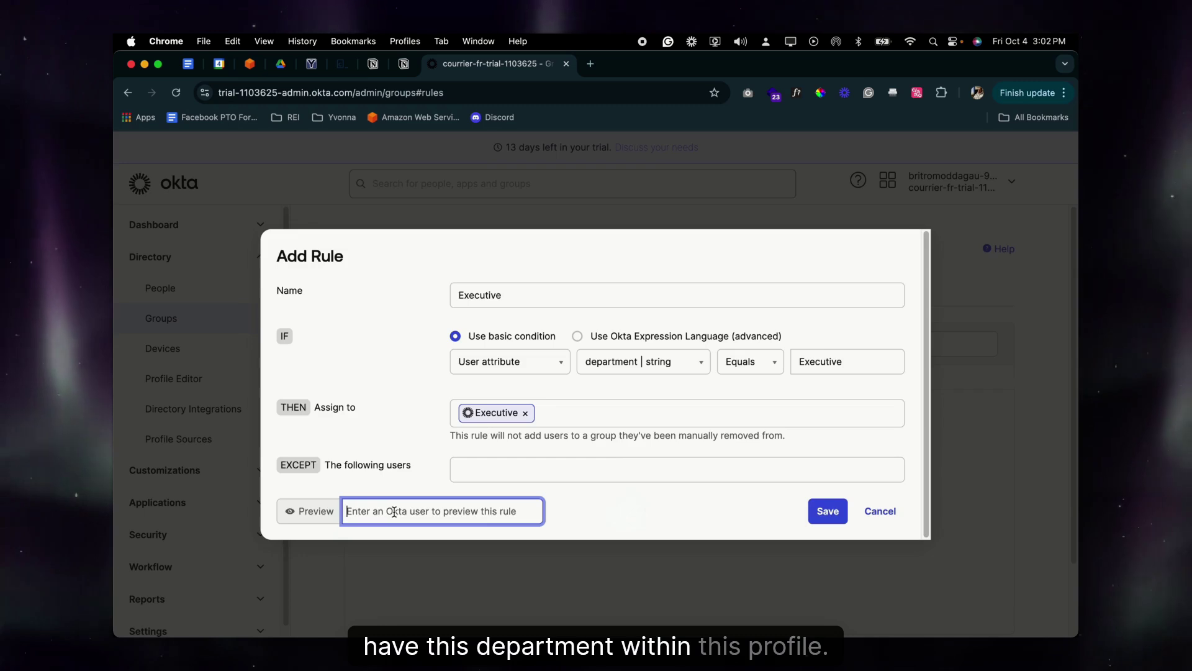
{"action": "type", "text": "Kevin"}
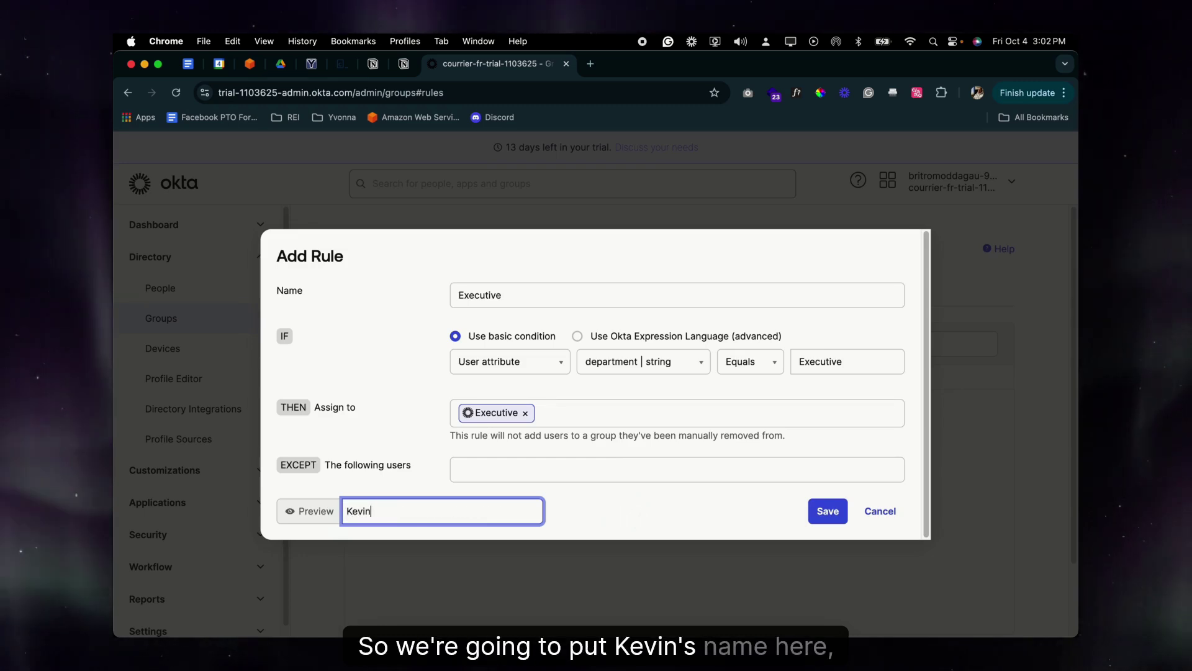
{"action": "left_click", "coordinate": [404, 484]}
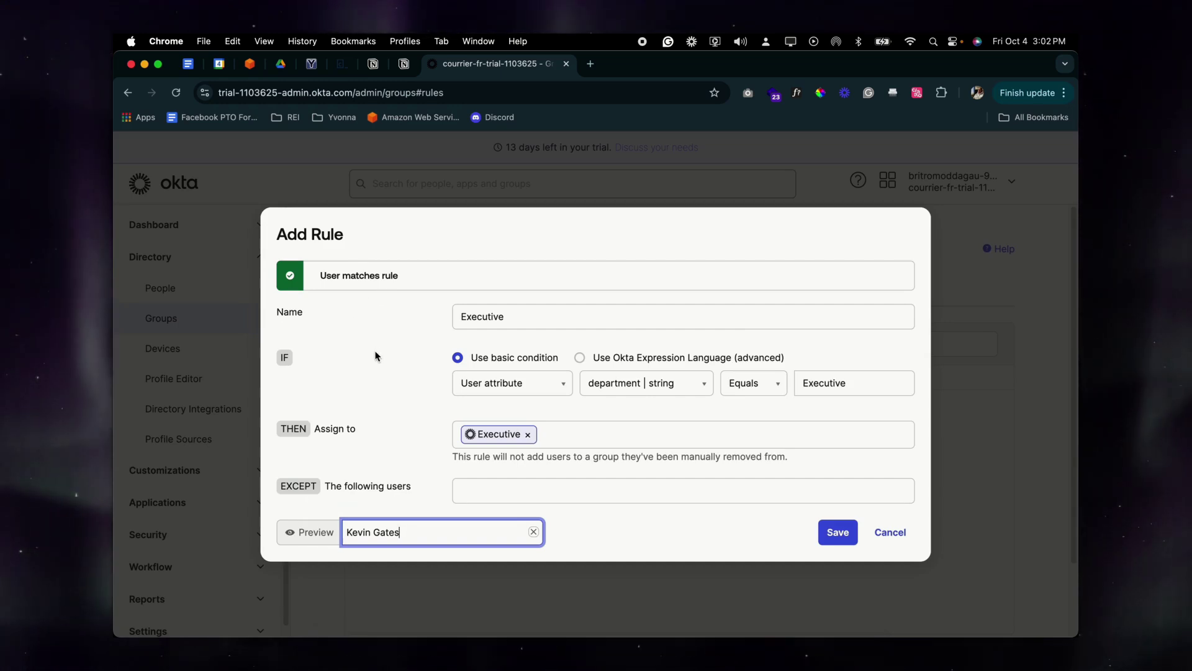
{"action": "left_click", "coordinate": [838, 532]}
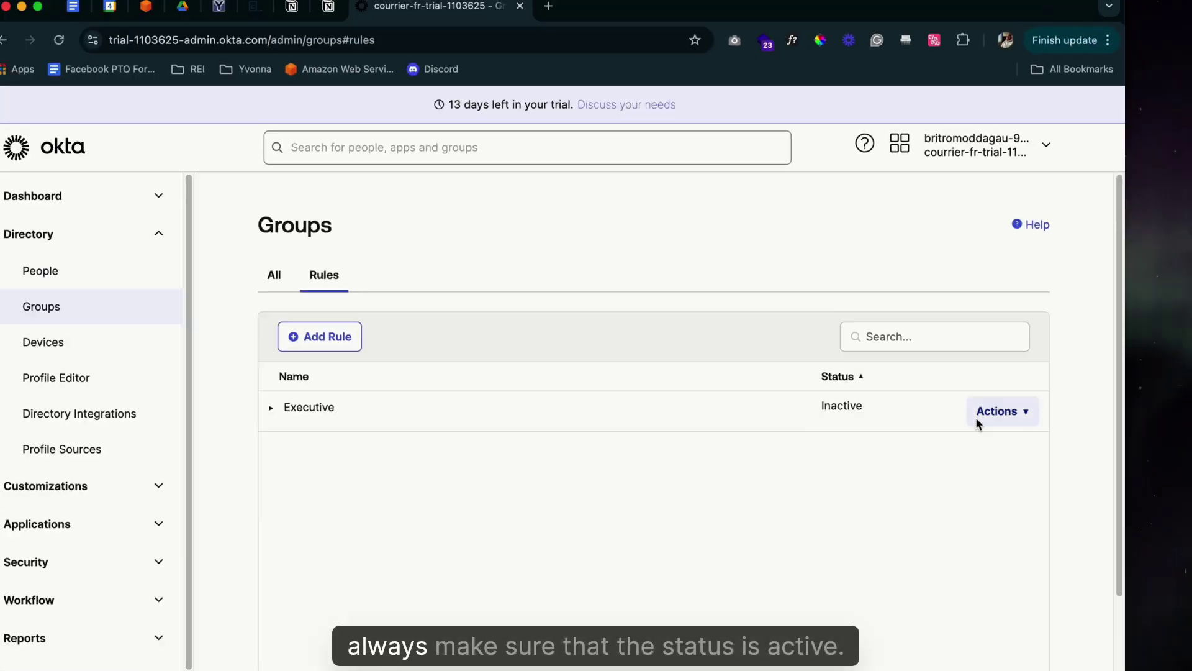
Activate the Executive rule and return to the All groups list
{"action": "left_click", "coordinate": [1118, 428]}
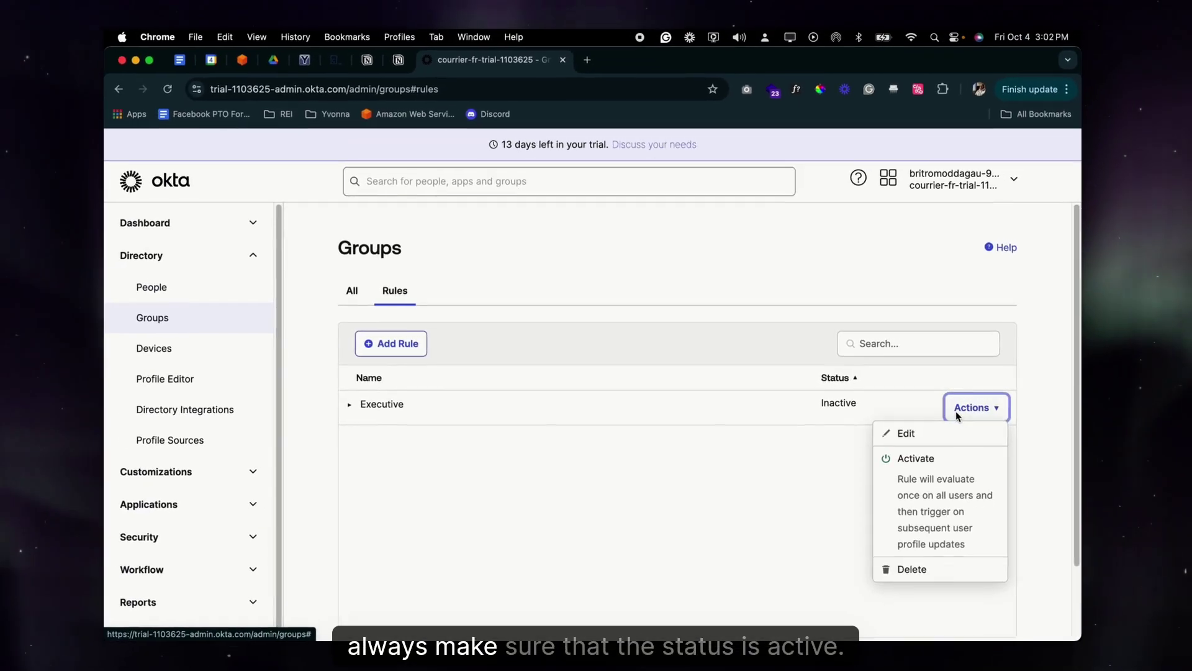
{"action": "left_click", "coordinate": [949, 471]}
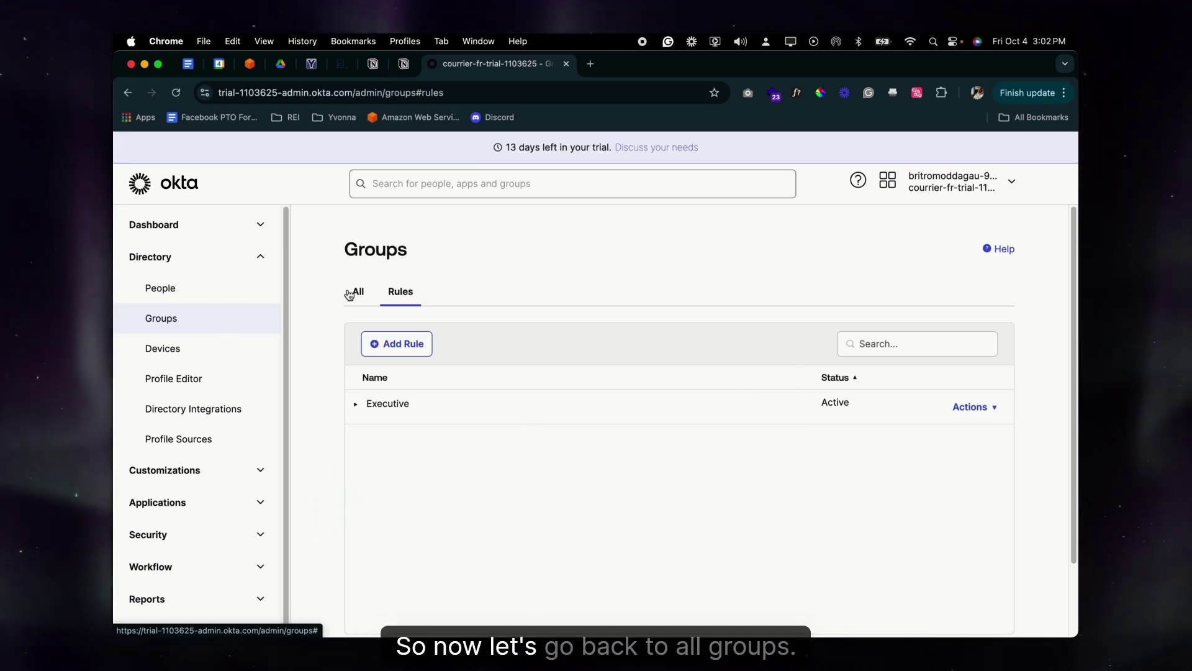
{"action": "left_click", "coordinate": [349, 295]}
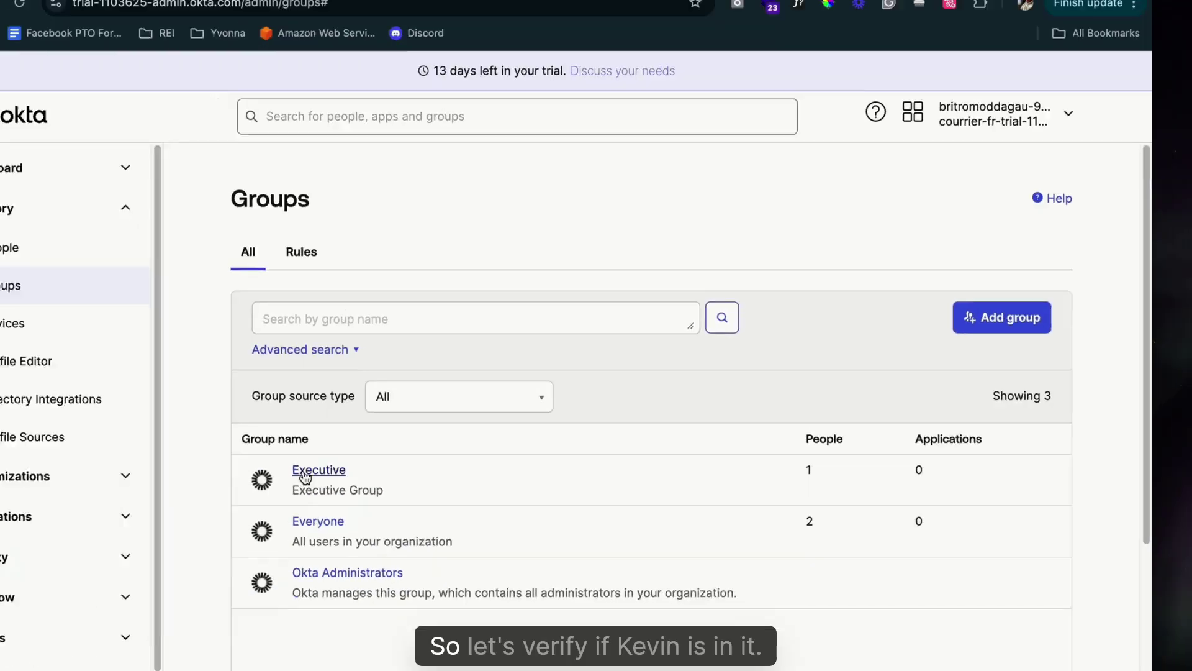
Check the Executive group's rule-added member and its Profile tab, then go to the People directory
{"action": "left_click", "coordinate": [406, 469]}
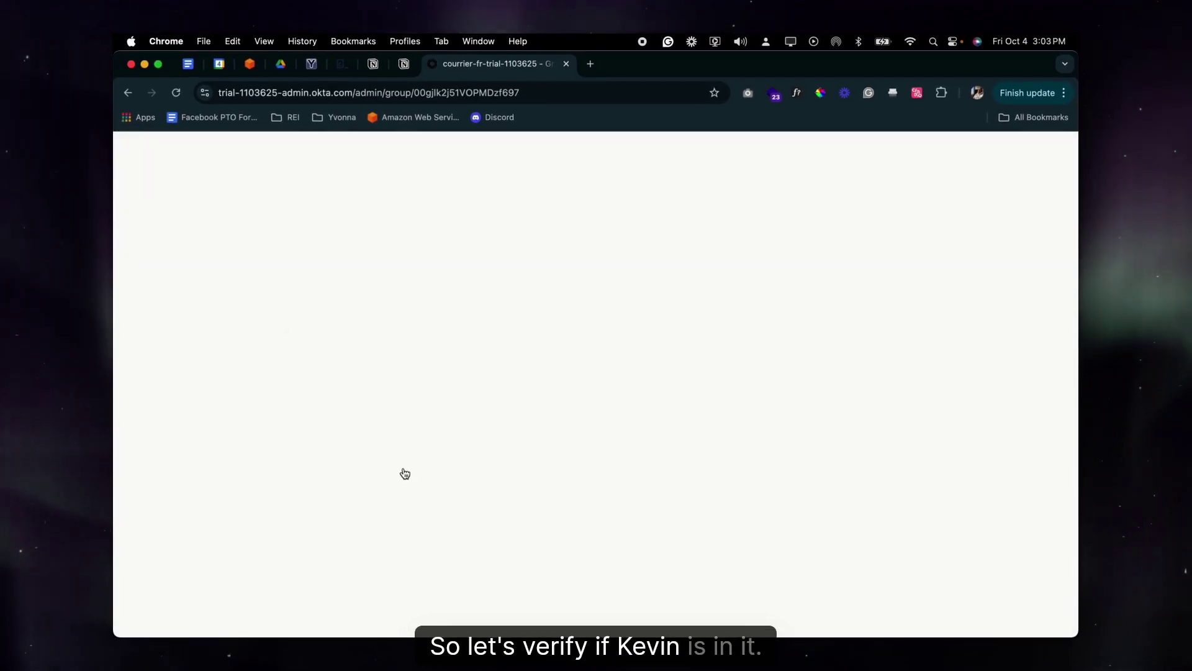
{"action": "scroll", "coordinate": [412, 477], "scroll_direction": "down", "scroll_amount": 2}
{"action": "scroll", "coordinate": [407, 503], "scroll_direction": "down", "scroll_amount": 1}
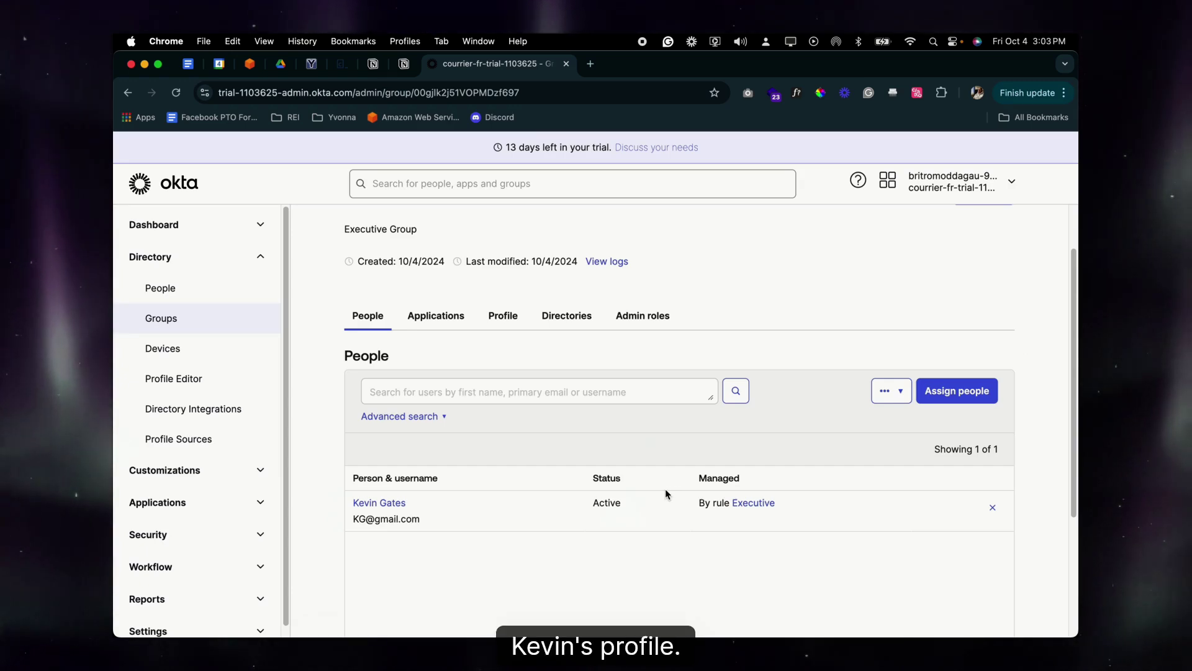
{"action": "left_click", "coordinate": [501, 315]}
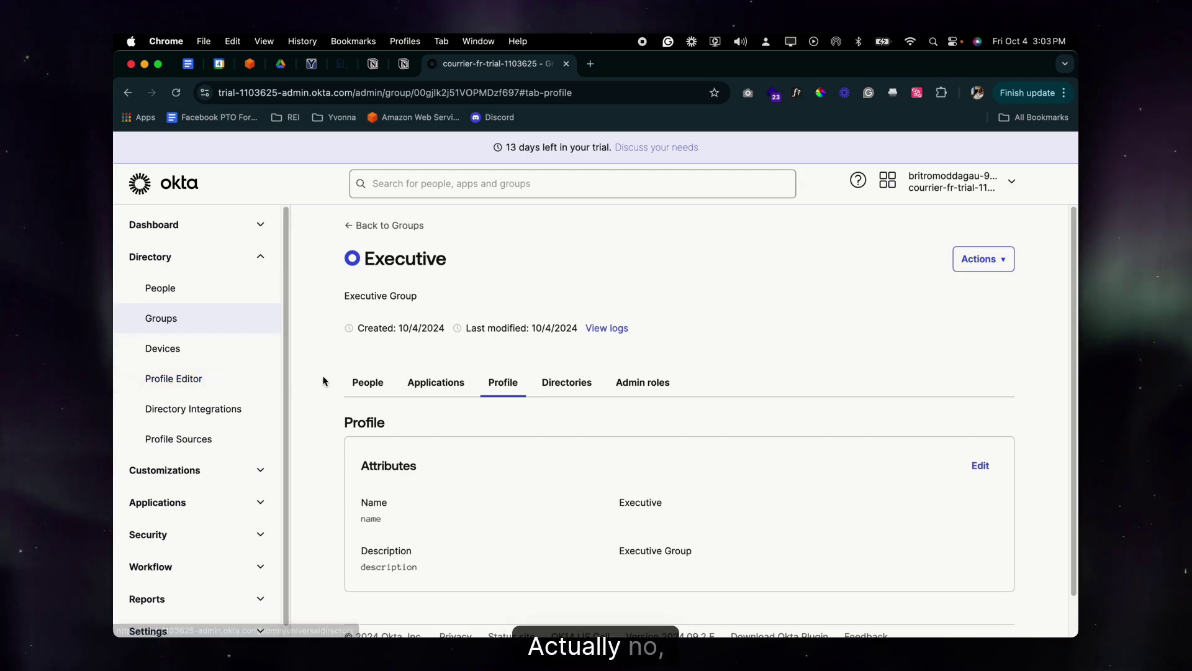
{"action": "left_click", "coordinate": [175, 375]}
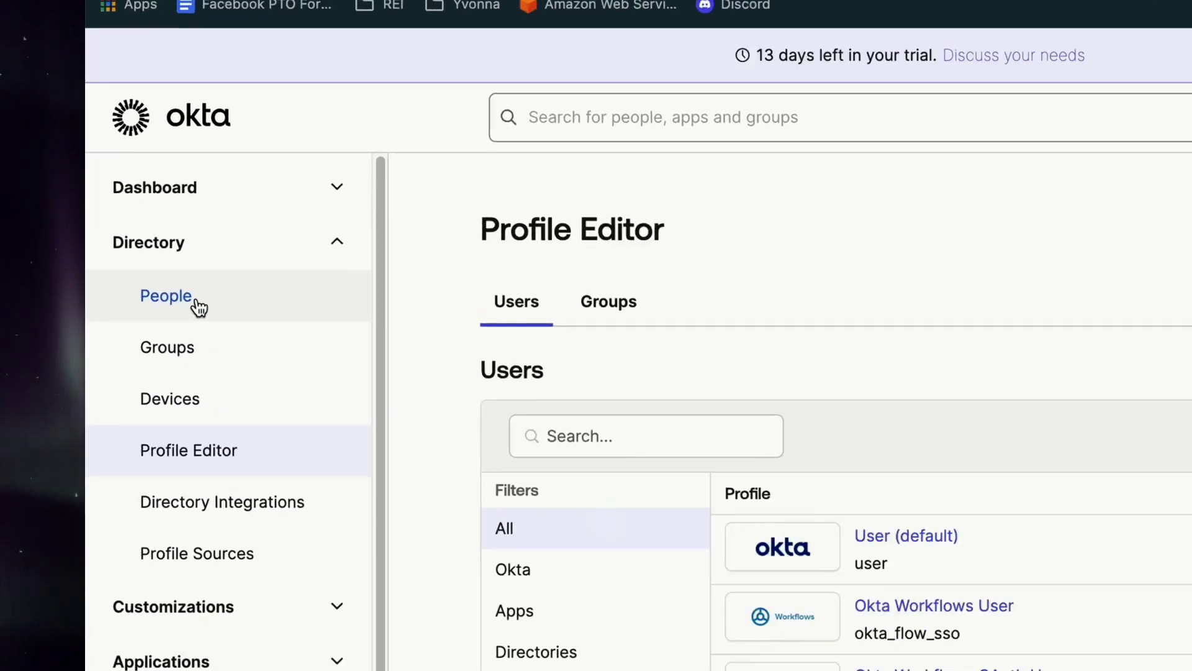
{"action": "left_click", "coordinate": [163, 288]}
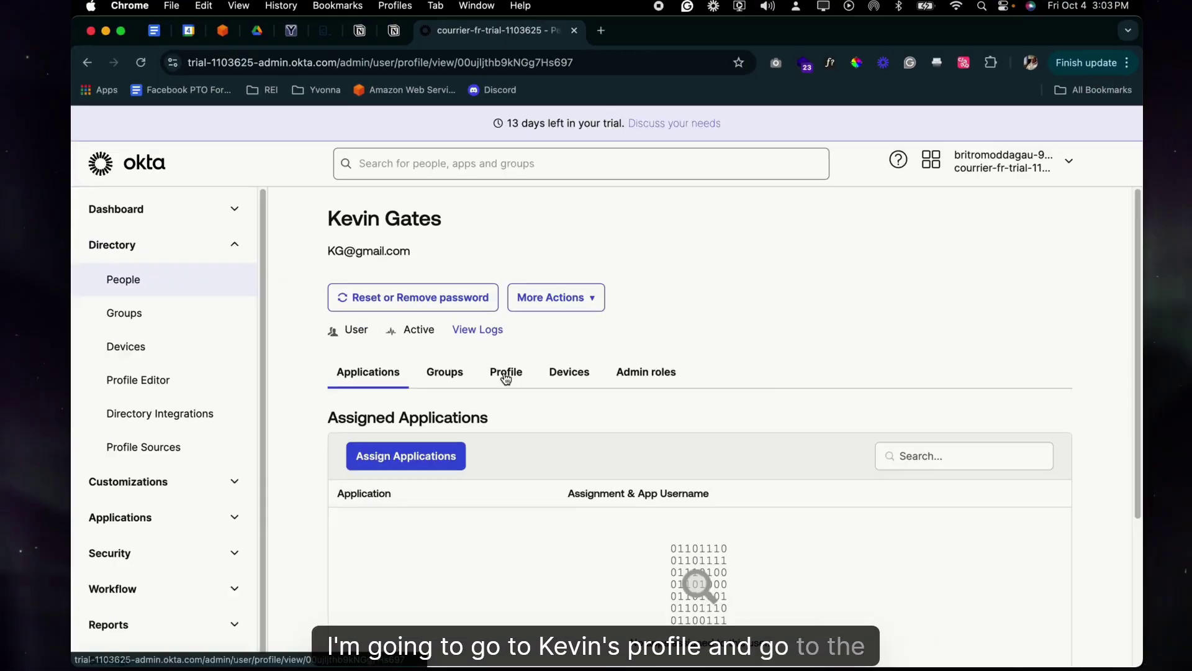
Review the user's Profile attributes: username, first and last name, primary email and Title CEO
{"action": "left_click", "coordinate": [506, 376]}
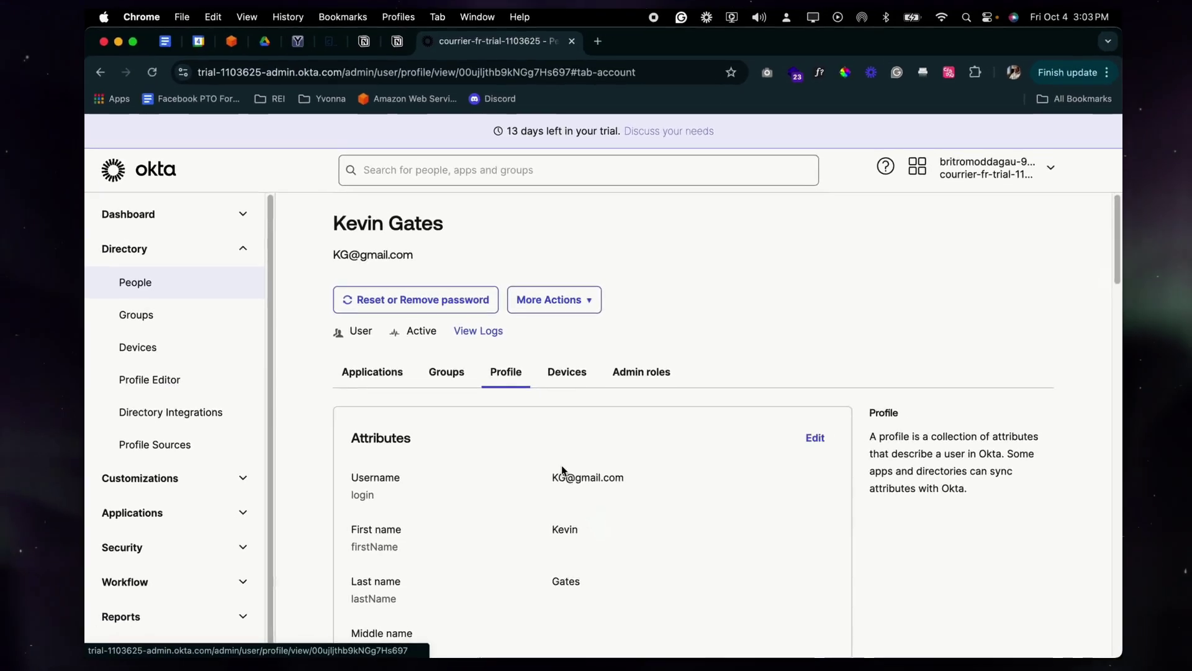
{"action": "scroll", "coordinate": [562, 464], "scroll_direction": "down", "scroll_amount": 3}
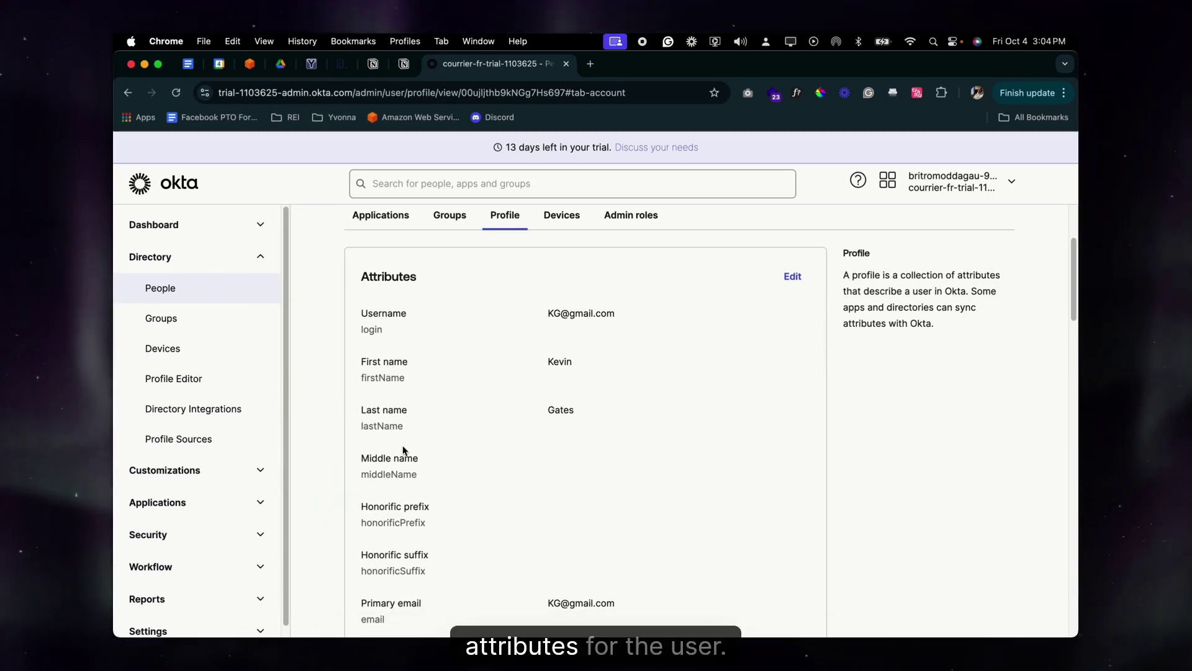
{"action": "scroll", "coordinate": [405, 483], "scroll_direction": "down", "scroll_amount": 5}
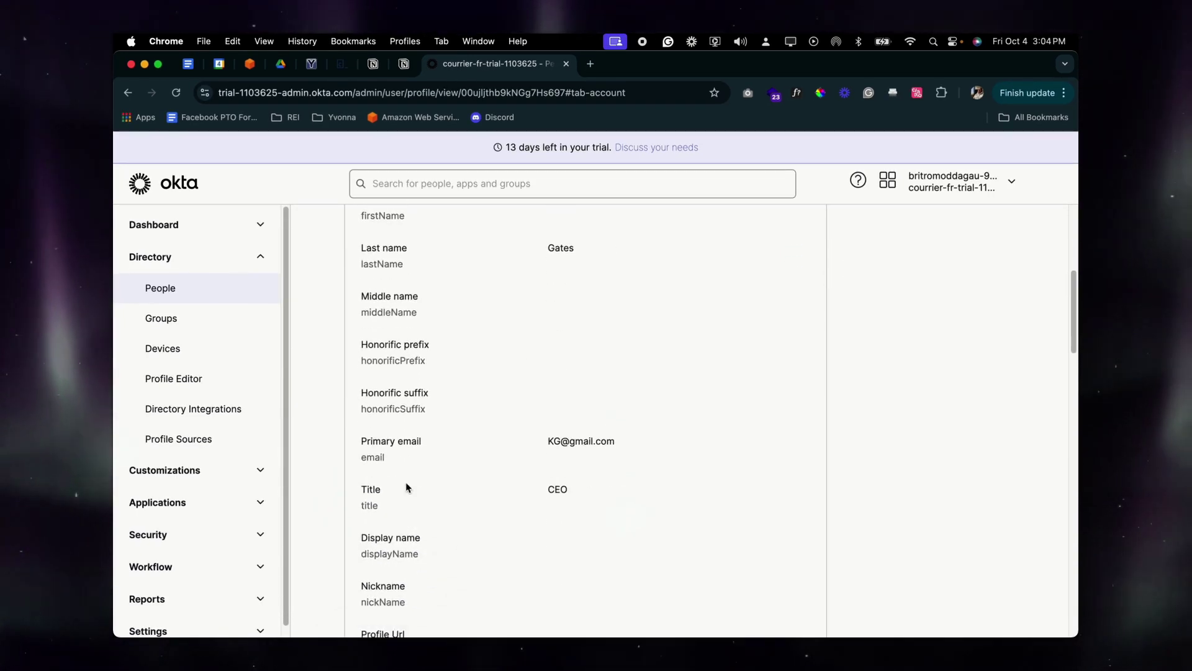
{"action": "scroll", "coordinate": [406, 485], "scroll_direction": "up", "scroll_amount": 2}
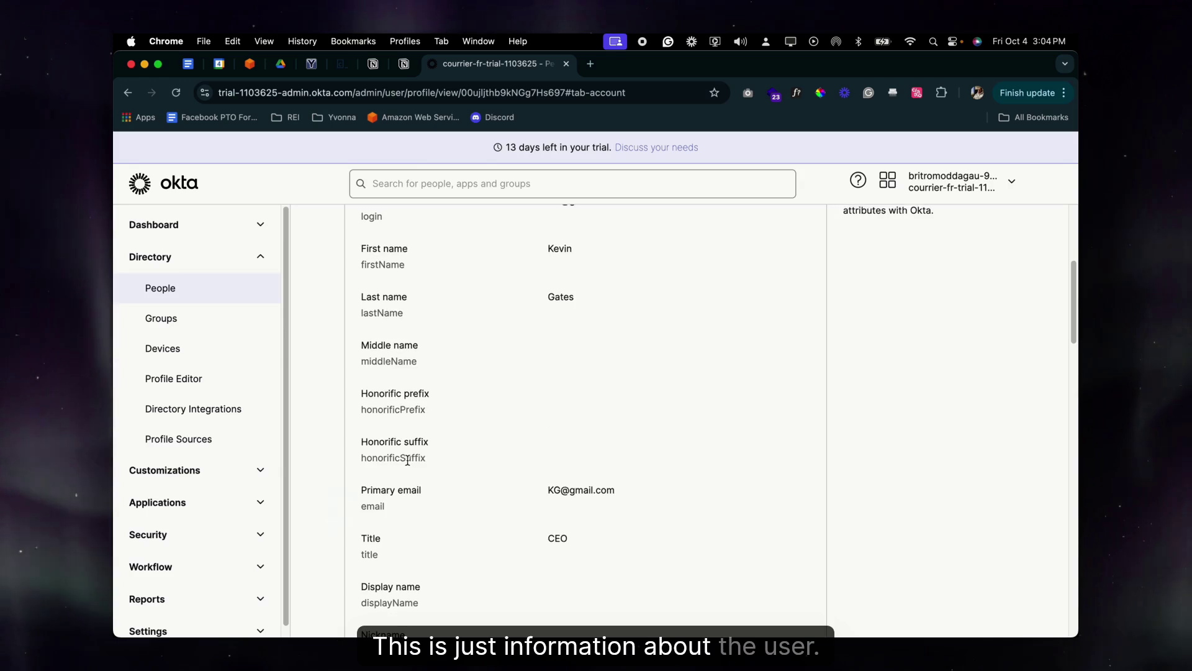
{"action": "scroll", "coordinate": [407, 466], "scroll_direction": "up", "scroll_amount": 3}
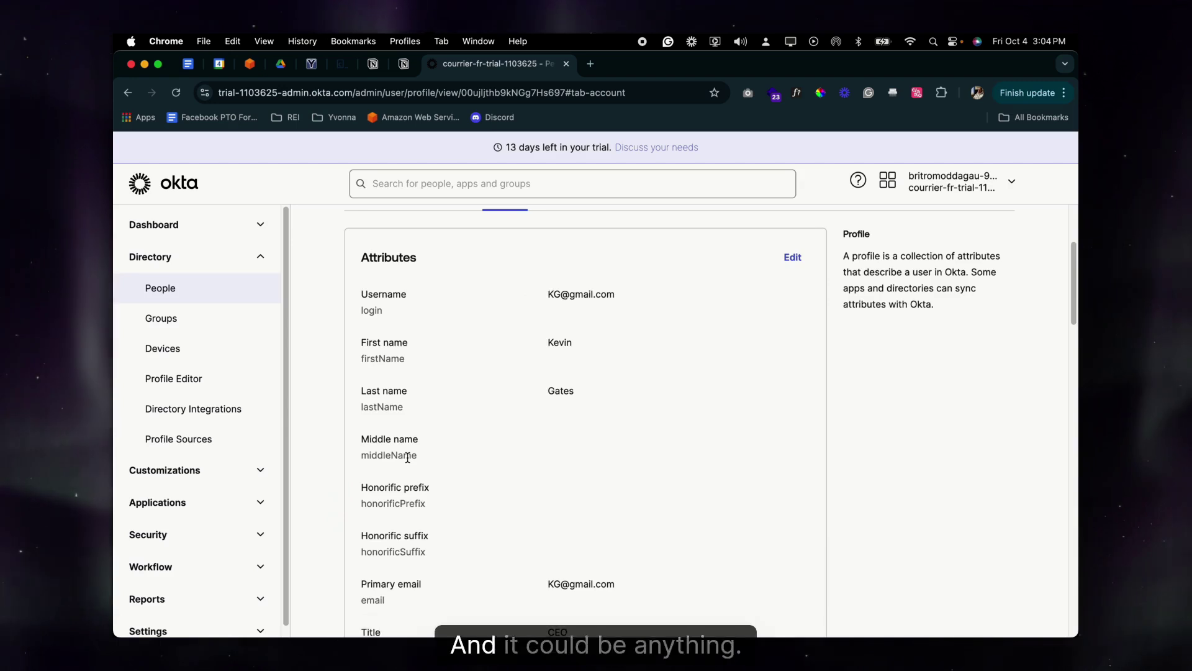
{"action": "scroll", "coordinate": [408, 457], "scroll_direction": "down", "scroll_amount": 4}
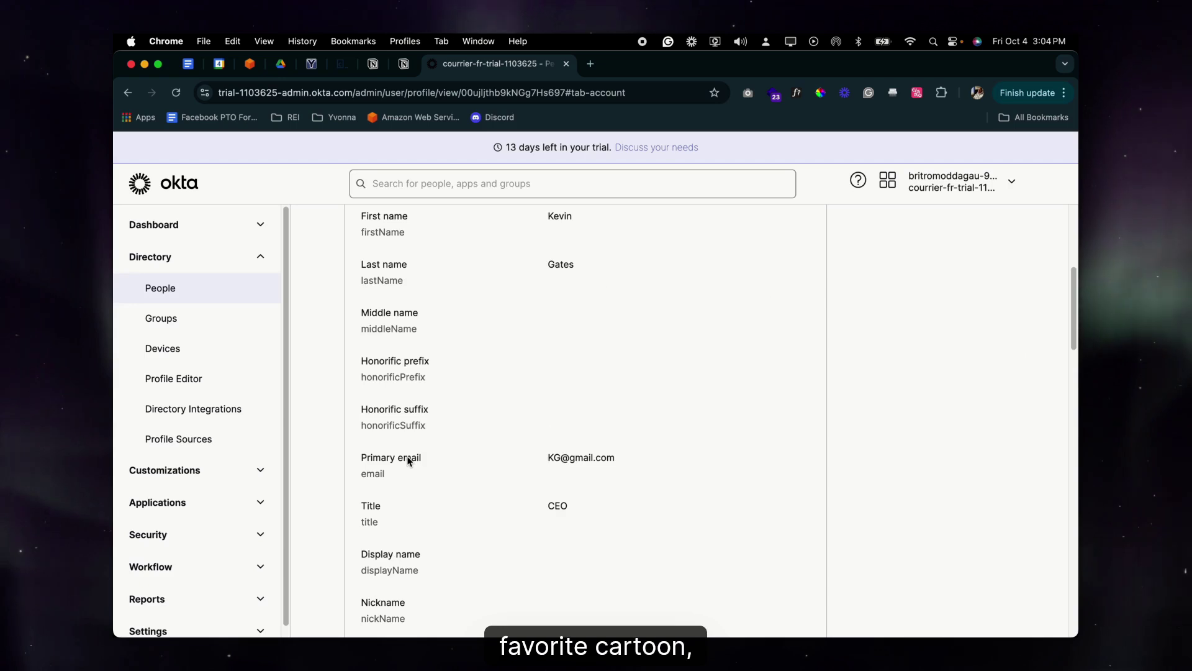
{"action": "scroll", "coordinate": [407, 460], "scroll_direction": "up", "scroll_amount": 9}
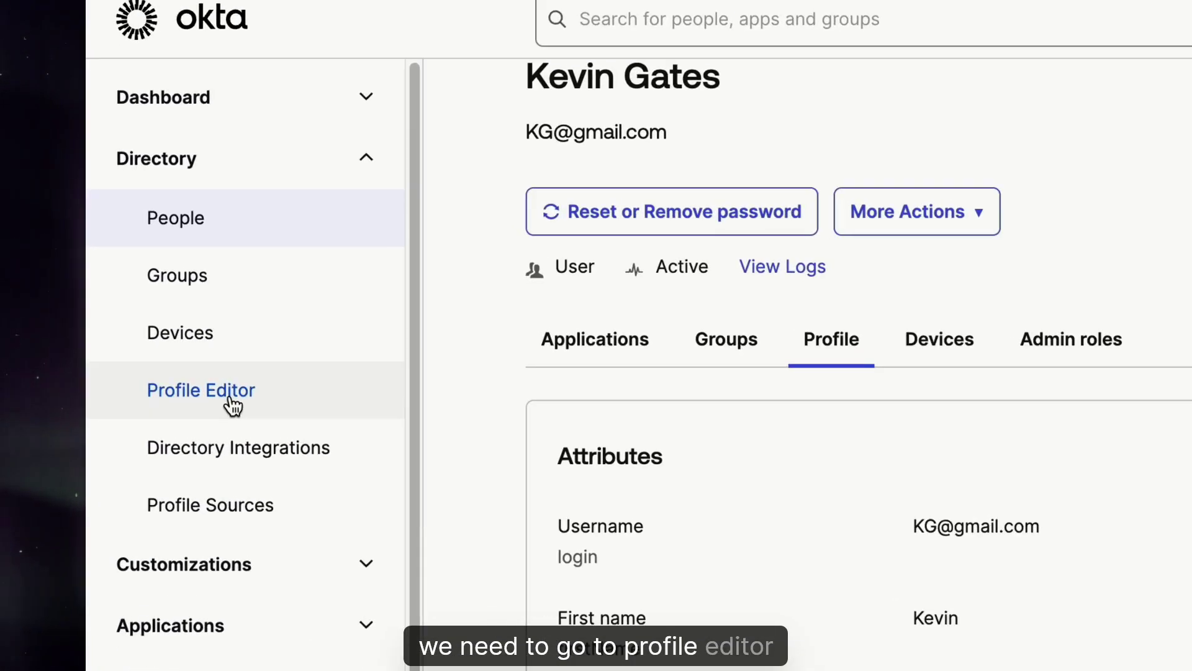
Return to the Profile Editor and open the User (default) profile for editing
{"action": "left_click", "coordinate": [191, 386]}
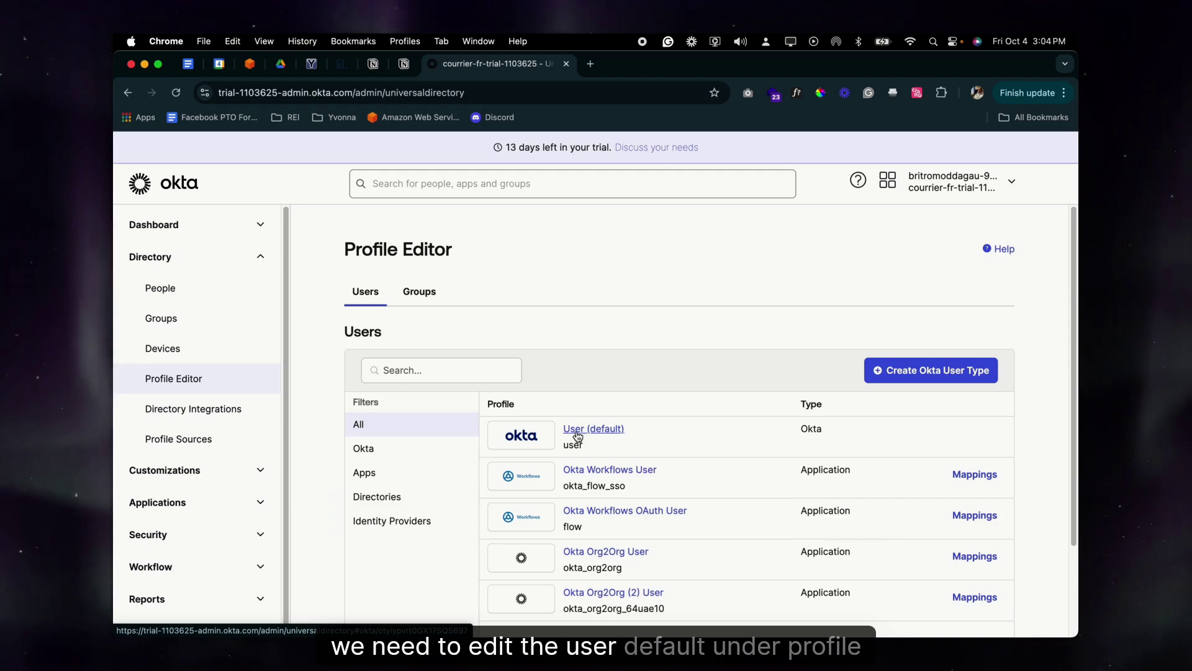
{"action": "left_click", "coordinate": [577, 434]}
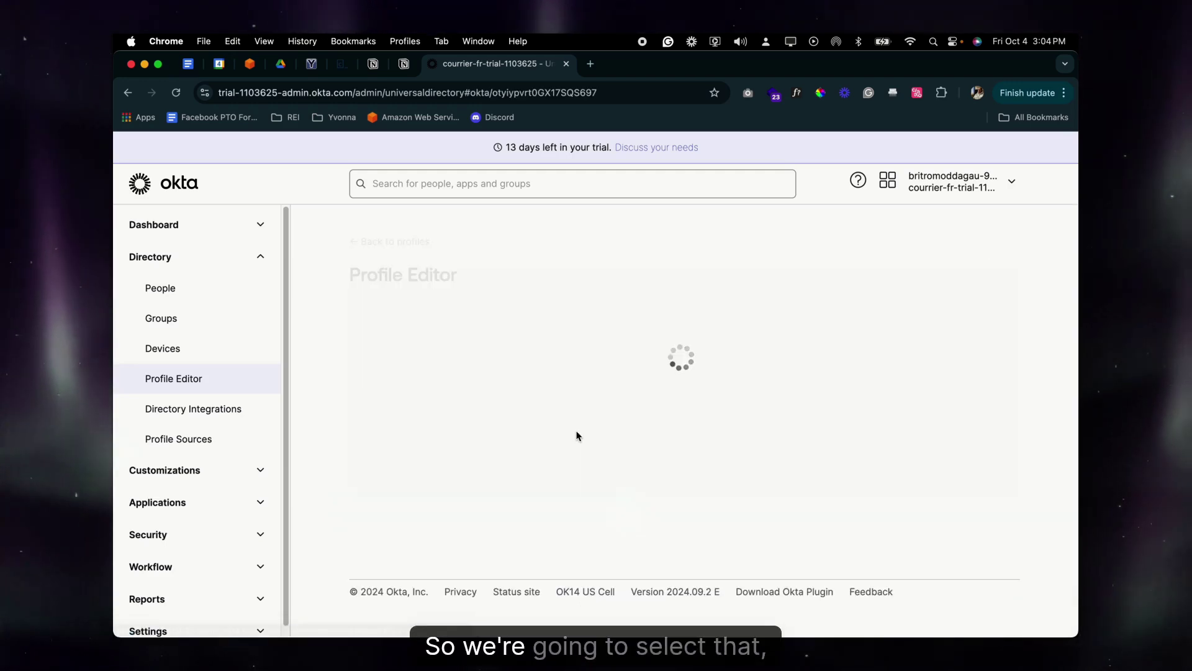
Add a string attribute with display name 'Favorite Cartoon' and variable name 'favoriteCartoon'
{"action": "scroll", "coordinate": [447, 333], "scroll_direction": "down", "scroll_amount": 5}
{"action": "left_click", "coordinate": [420, 553]}
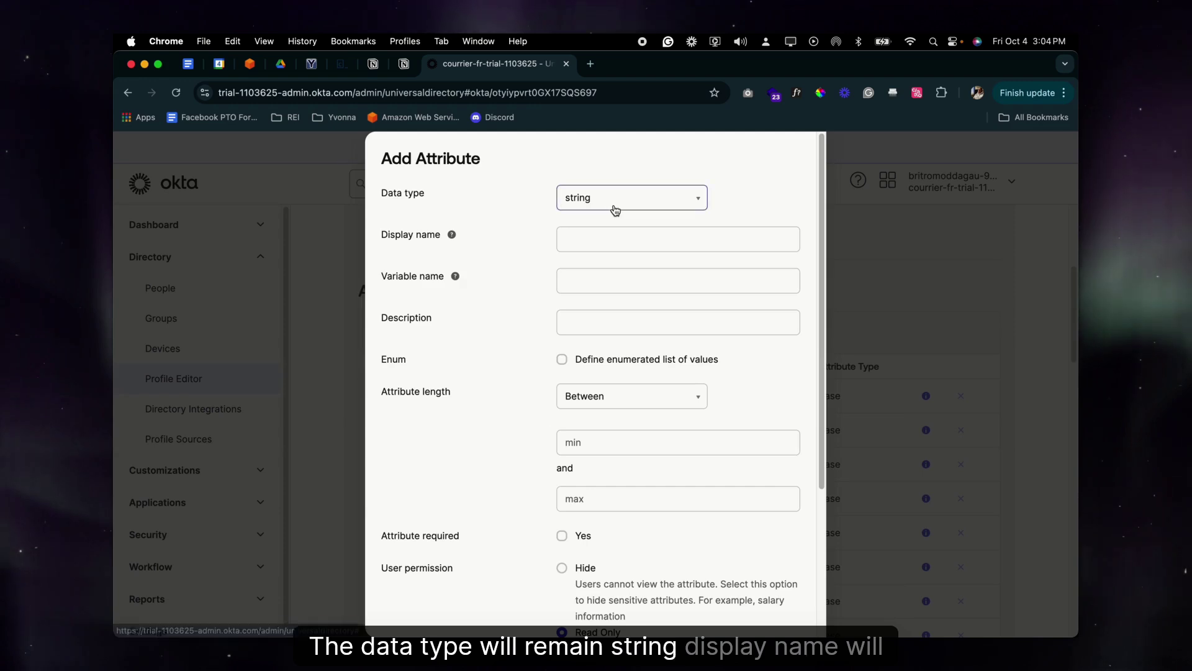
{"action": "type", "text": "Favor"}
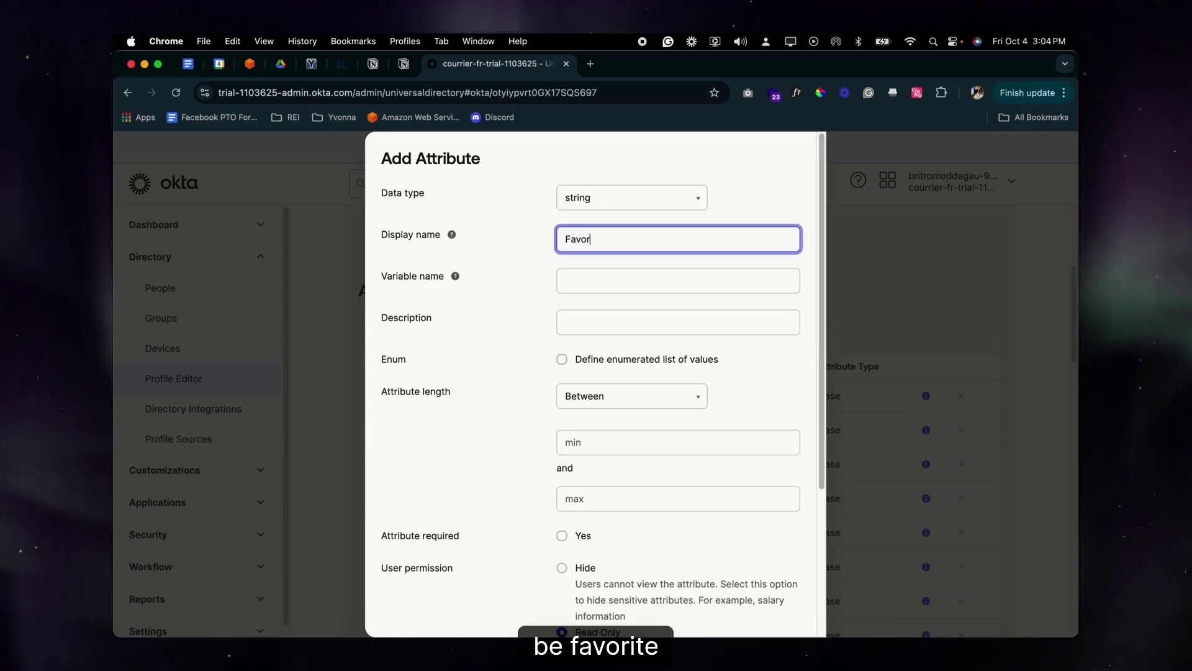
{"action": "type", "text": "ite Car"}
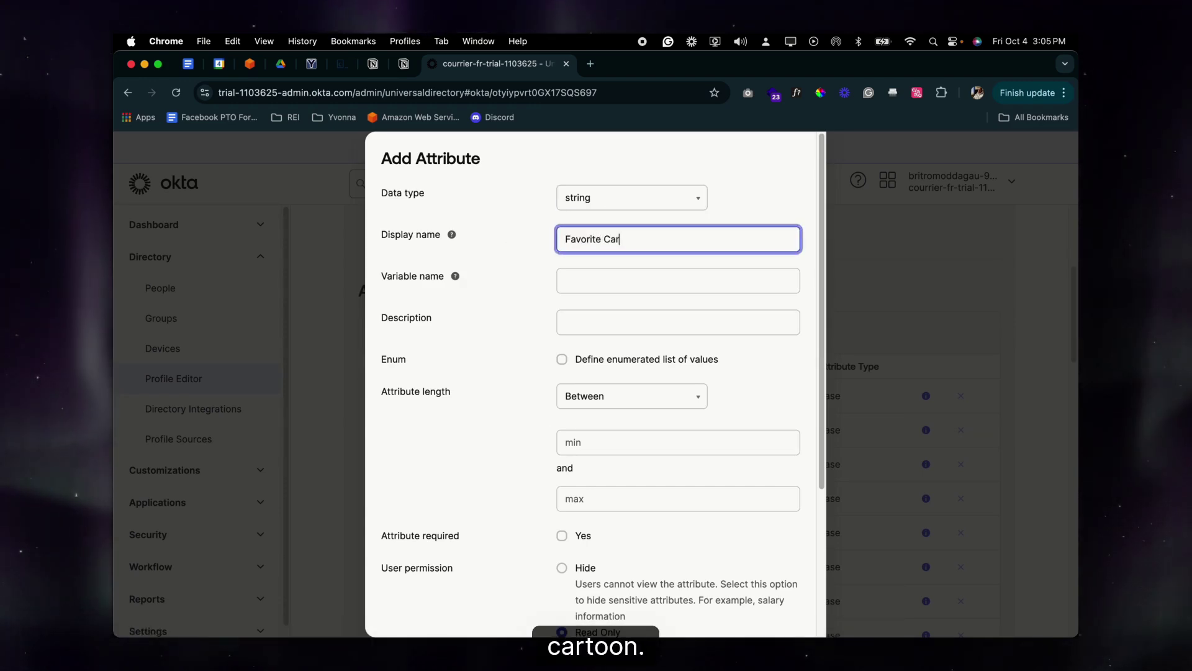
{"action": "type", "text": "toon"}
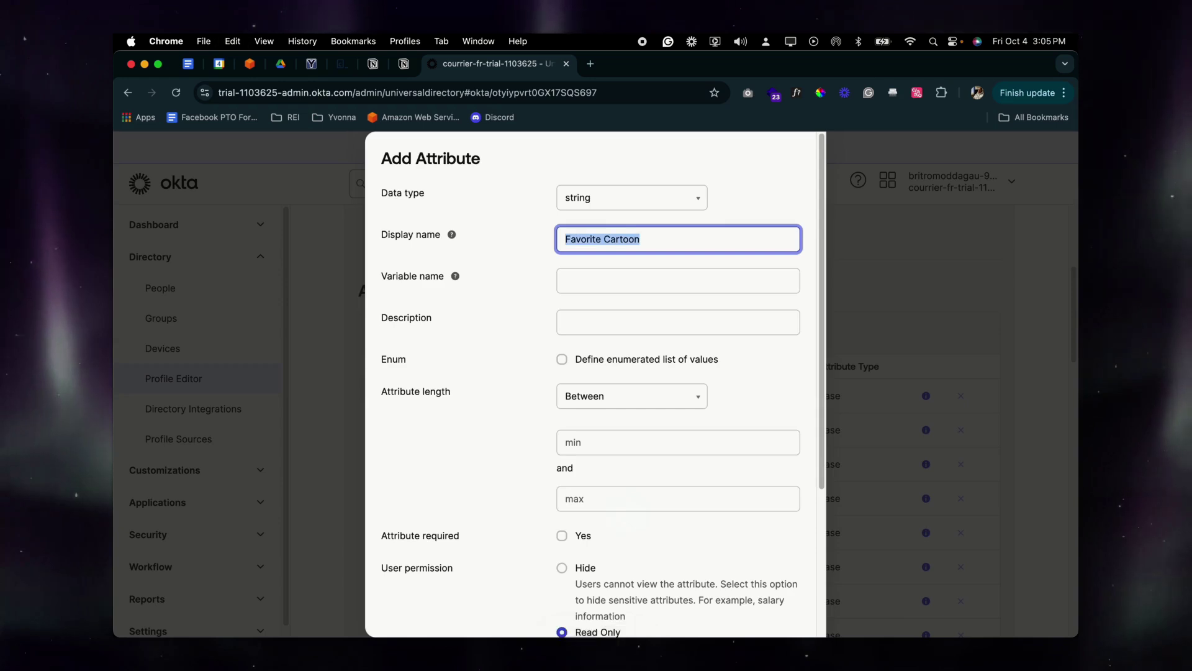
{"action": "left_click", "coordinate": [609, 278]}
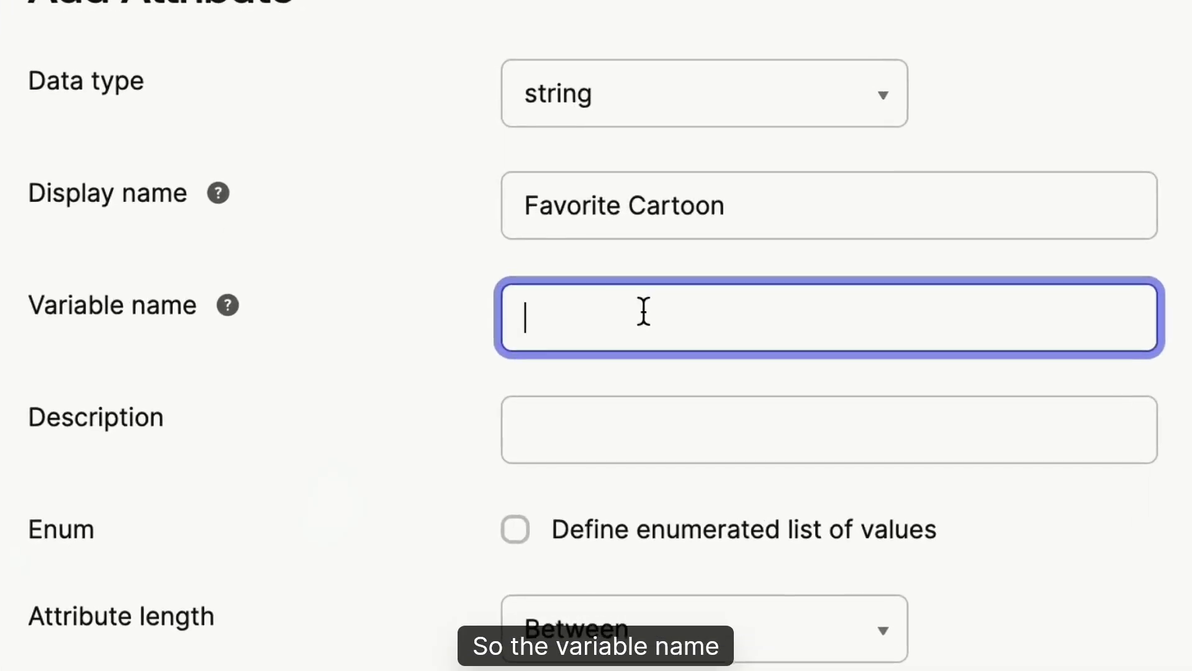
{"action": "type", "text": "Favorite Cartoon"}
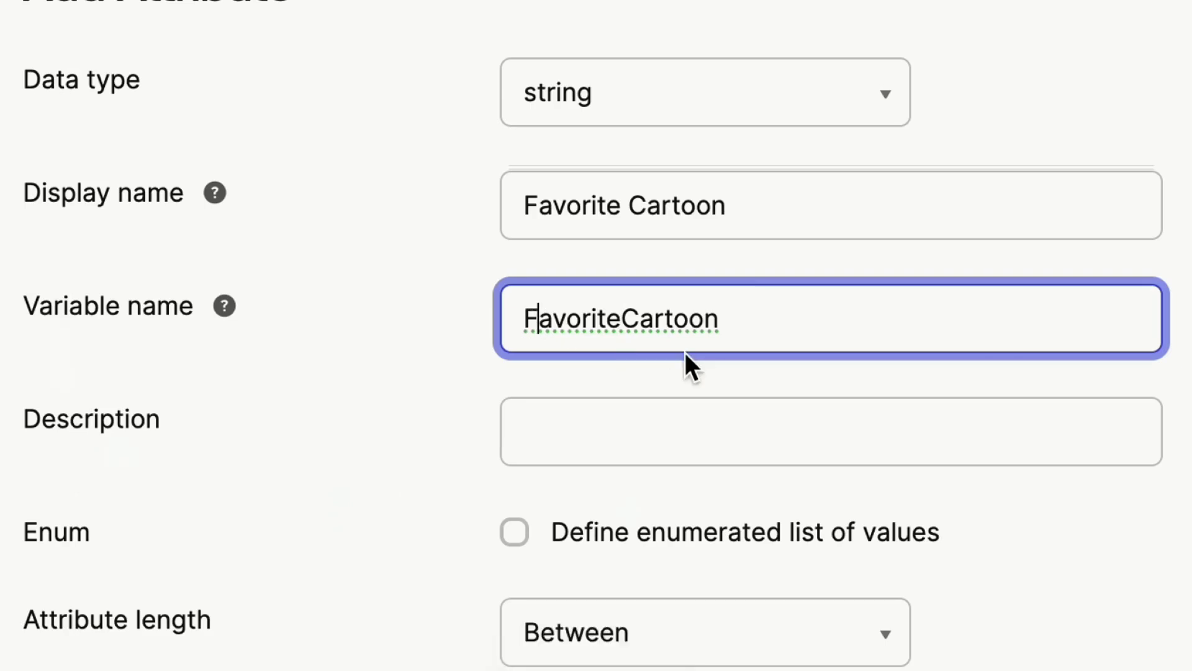
{"action": "key", "text": "BackSpace"}
{"action": "type", "text": "f"}
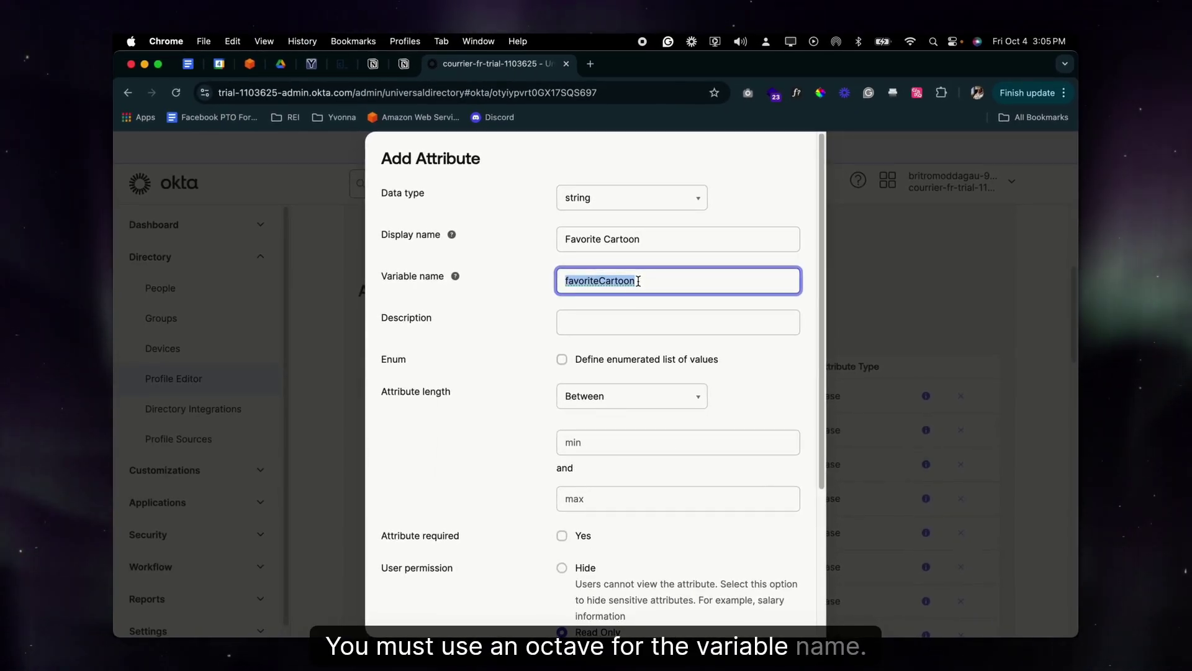
Give the Favorite Cartoon attribute Read-Write user permission, keeping it optional and not enumerated
{"action": "left_click", "coordinate": [573, 328]}
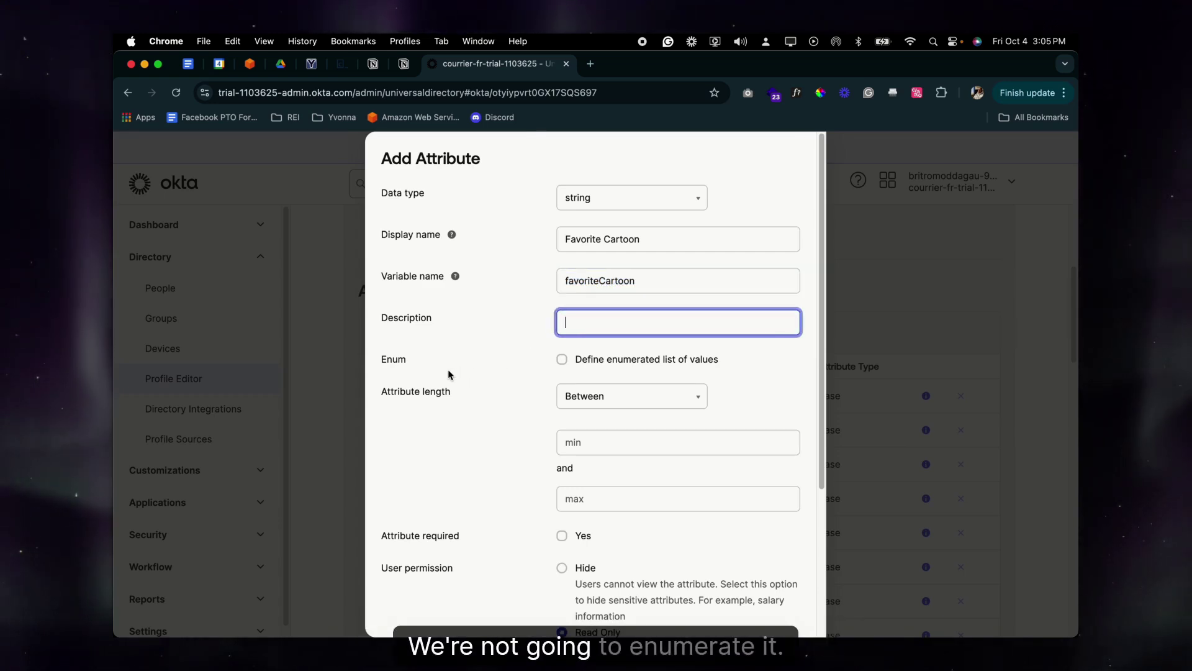
{"action": "scroll", "coordinate": [408, 381], "scroll_direction": "down", "scroll_amount": 2}
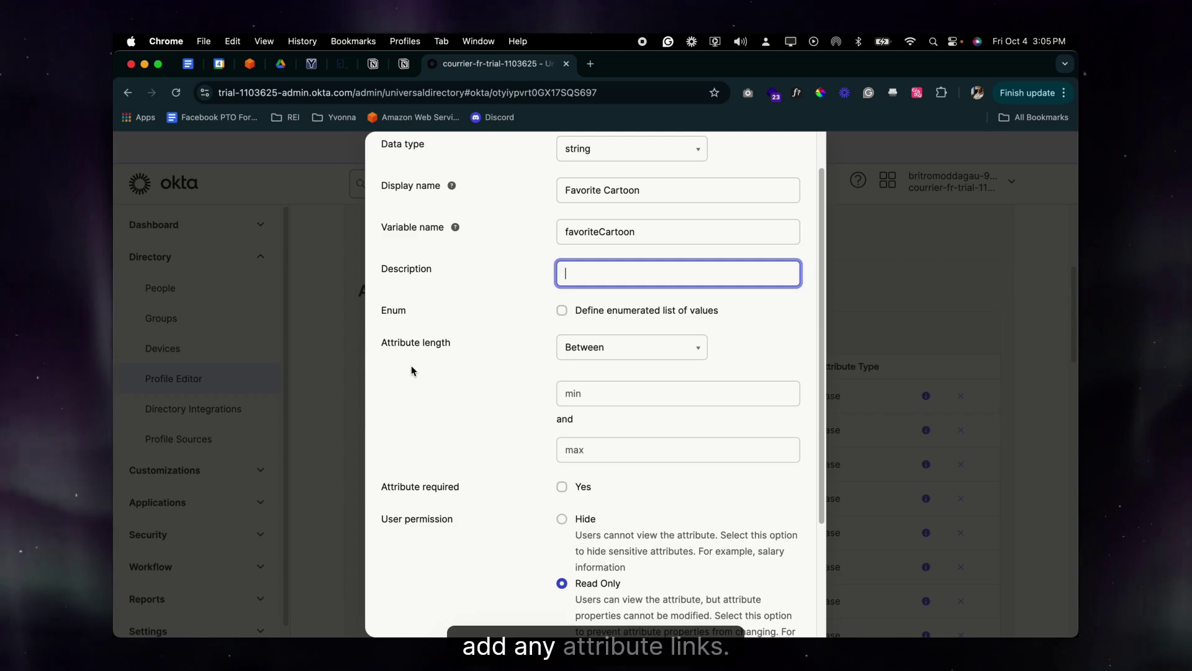
{"action": "scroll", "coordinate": [410, 372], "scroll_direction": "down", "scroll_amount": 5}
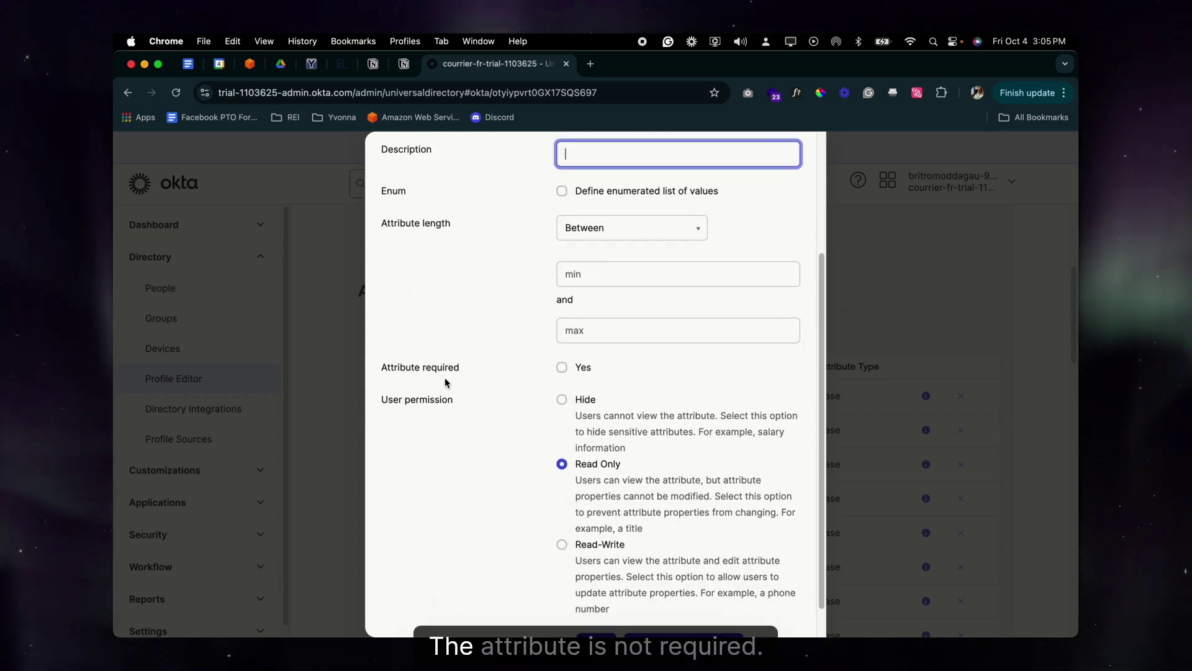
{"action": "scroll", "coordinate": [472, 445], "scroll_direction": "down", "scroll_amount": 1}
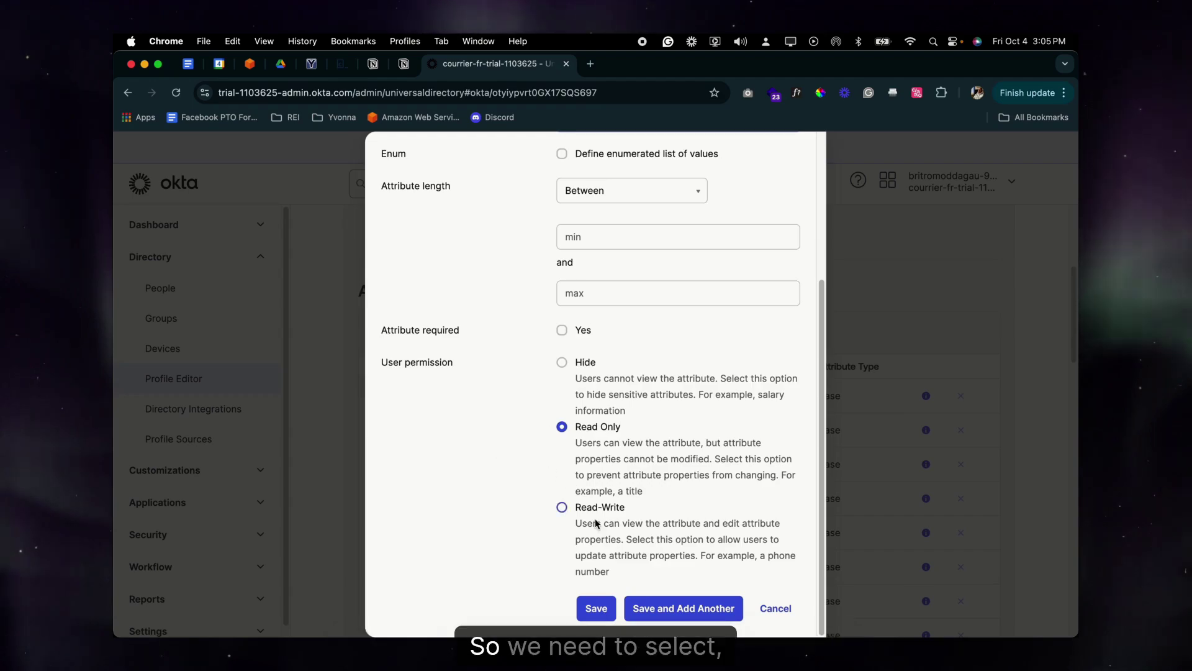
{"action": "left_click", "coordinate": [562, 506]}
Save the attribute and verify the Favorite Cartoon / favoriteCartoon custom string row at the list's end
{"action": "left_click", "coordinate": [601, 605]}
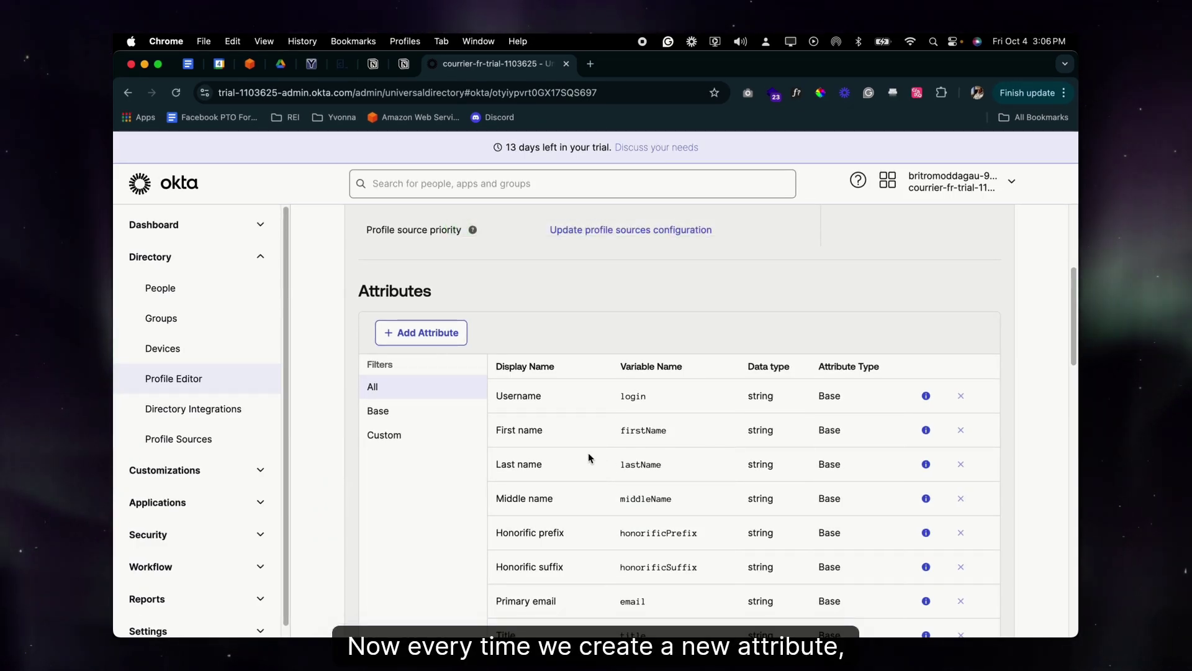
{"action": "scroll", "coordinate": [588, 456], "scroll_direction": "down", "scroll_amount": 15}
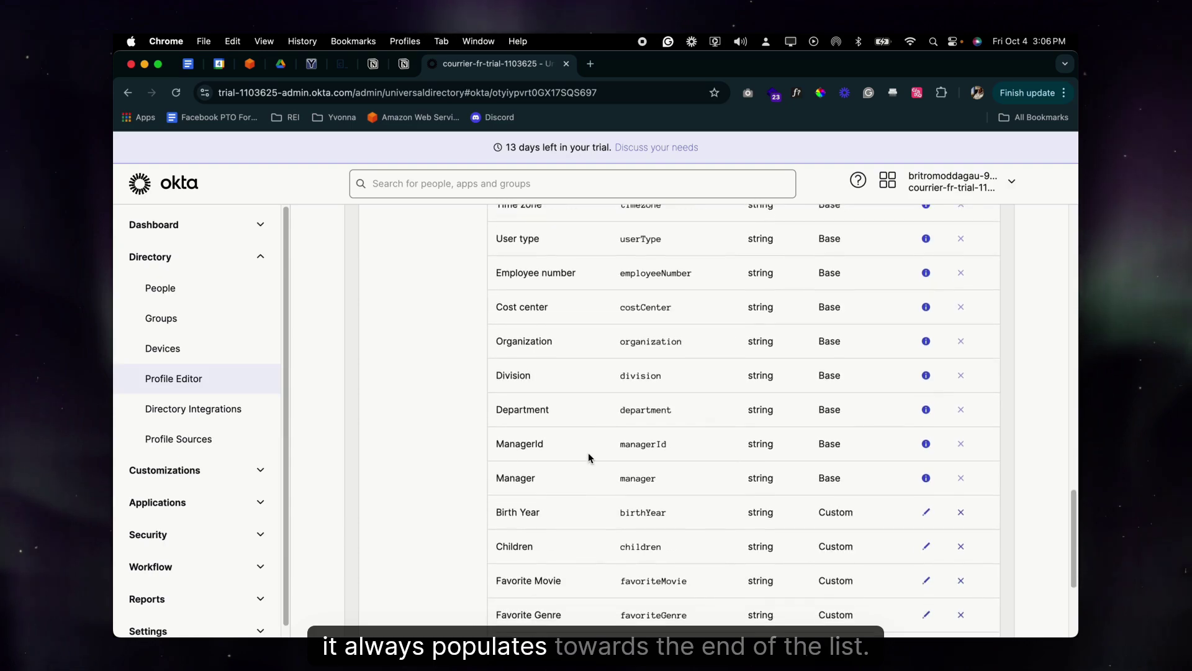
{"action": "scroll", "coordinate": [589, 457], "scroll_direction": "down", "scroll_amount": 3}
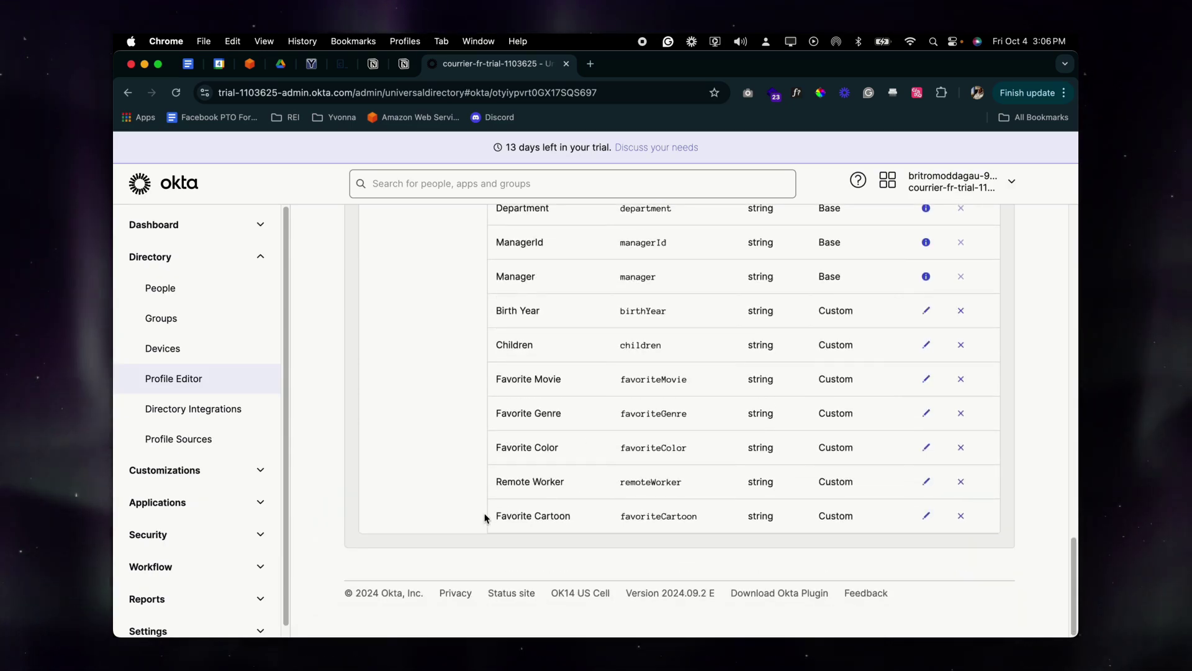
{"action": "left_click_drag", "start_coordinate": [485, 518], "coordinate": [575, 520]}
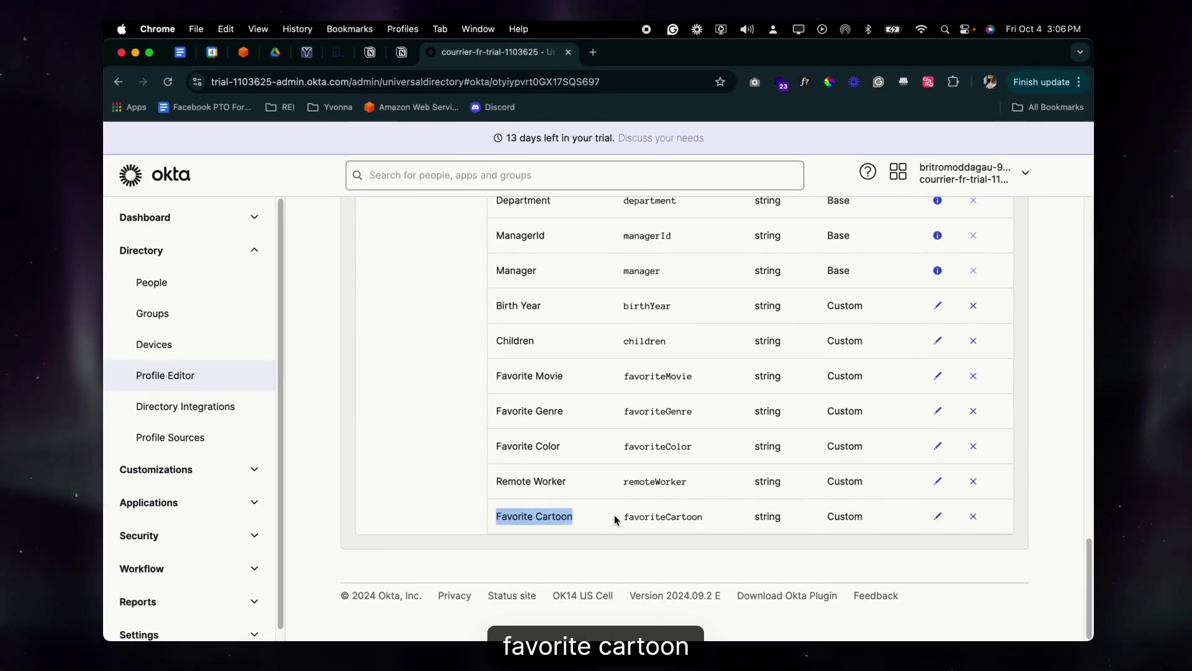
{"action": "left_click_drag", "start_coordinate": [728, 534], "coordinate": [1152, 541]}
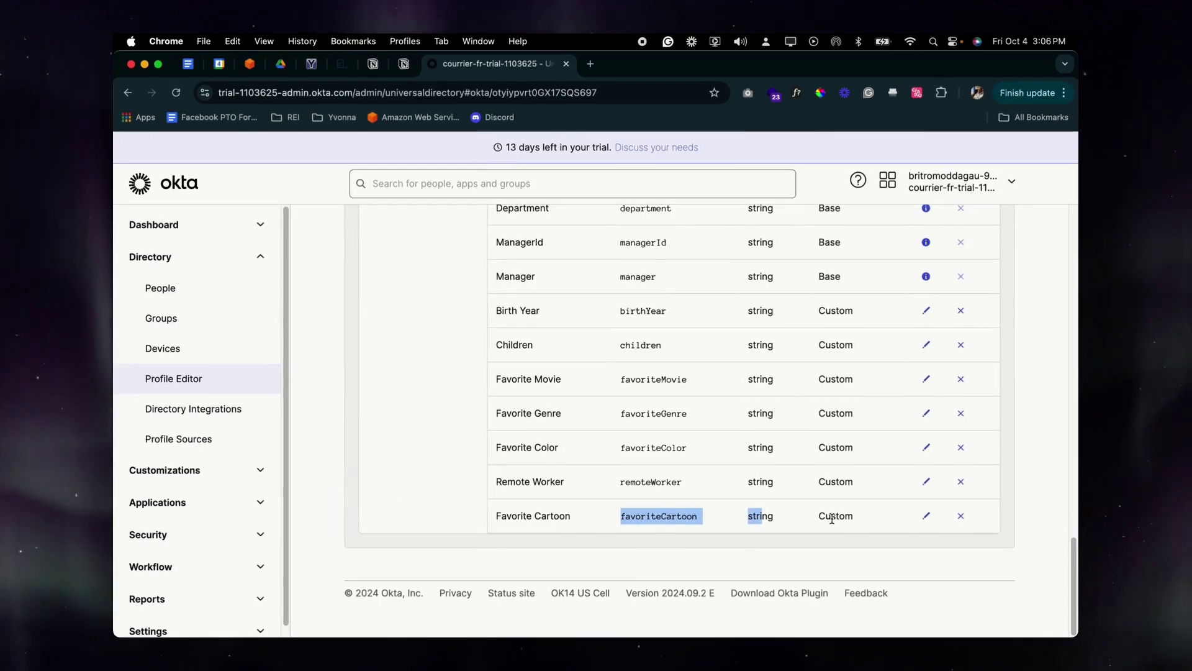
{"action": "left_click_drag", "start_coordinate": [871, 523], "coordinate": [566, 518]}
{"action": "left_click", "coordinate": [500, 517]}
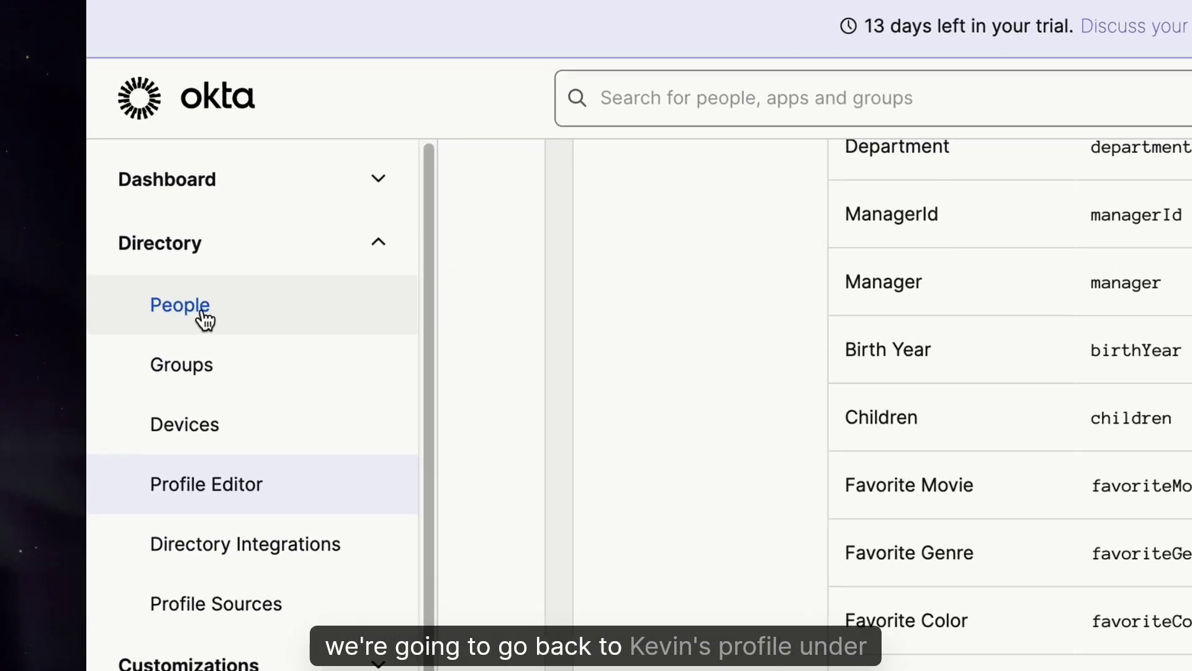
Open the user's Profile tab from People and find the empty Favorite Cartoon attribute
{"action": "left_click", "coordinate": [168, 289]}
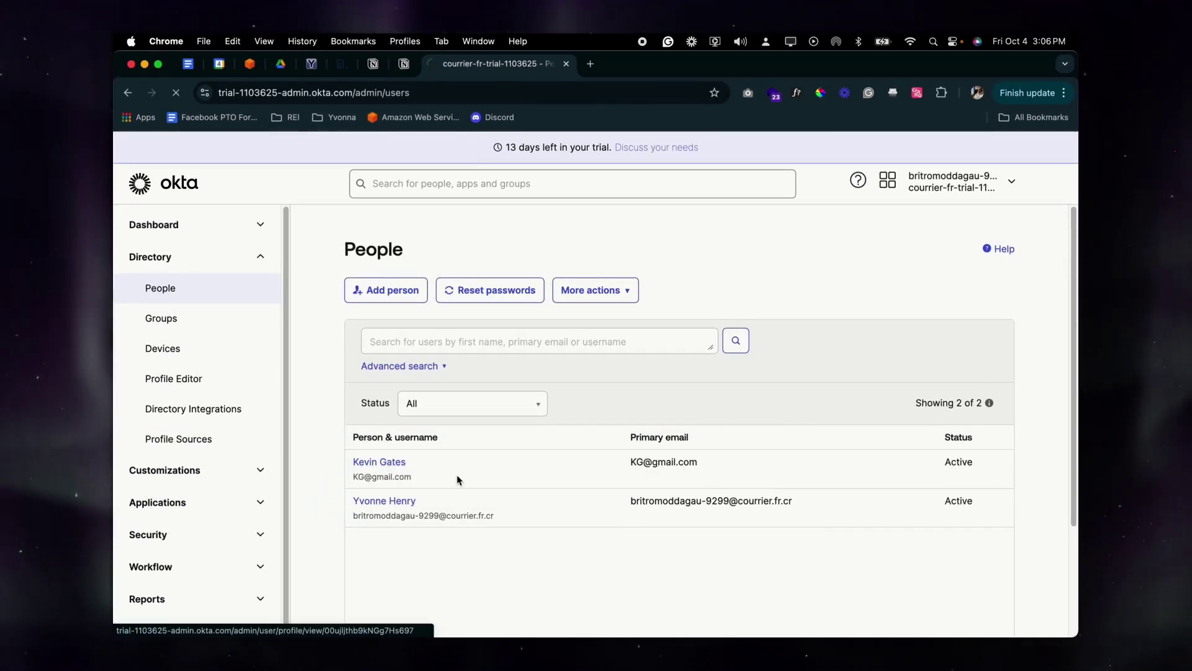
{"action": "left_click", "coordinate": [458, 479]}
{"action": "left_click", "coordinate": [519, 375]}
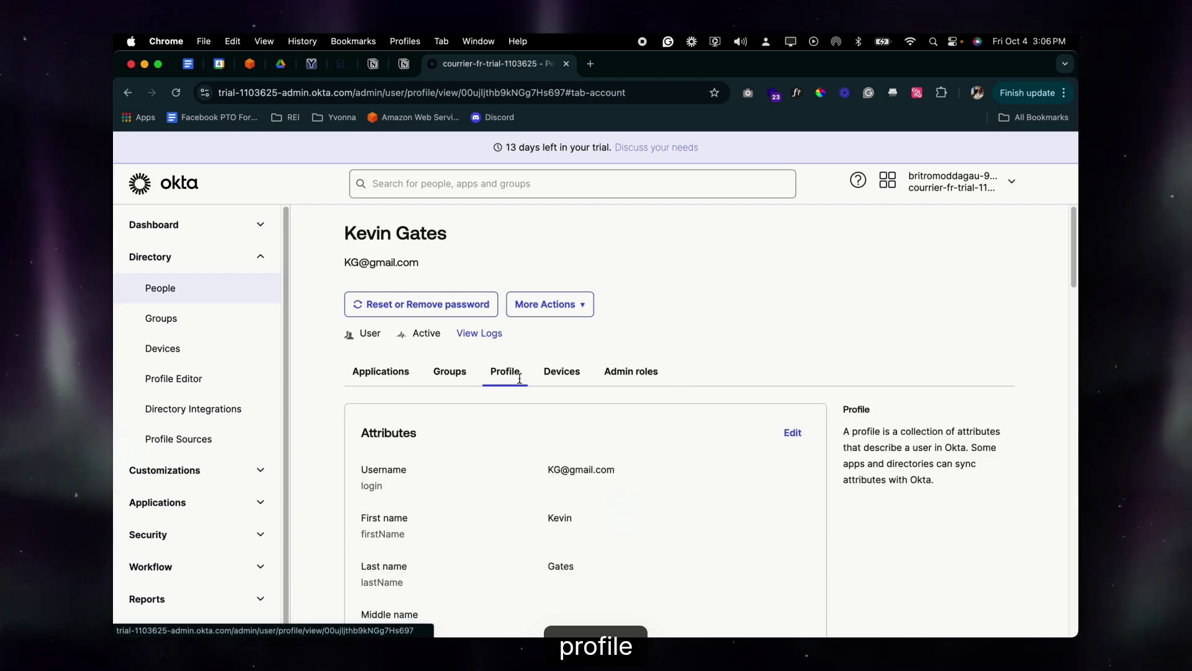
{"action": "scroll", "coordinate": [519, 501], "scroll_direction": "down", "scroll_amount": 10}
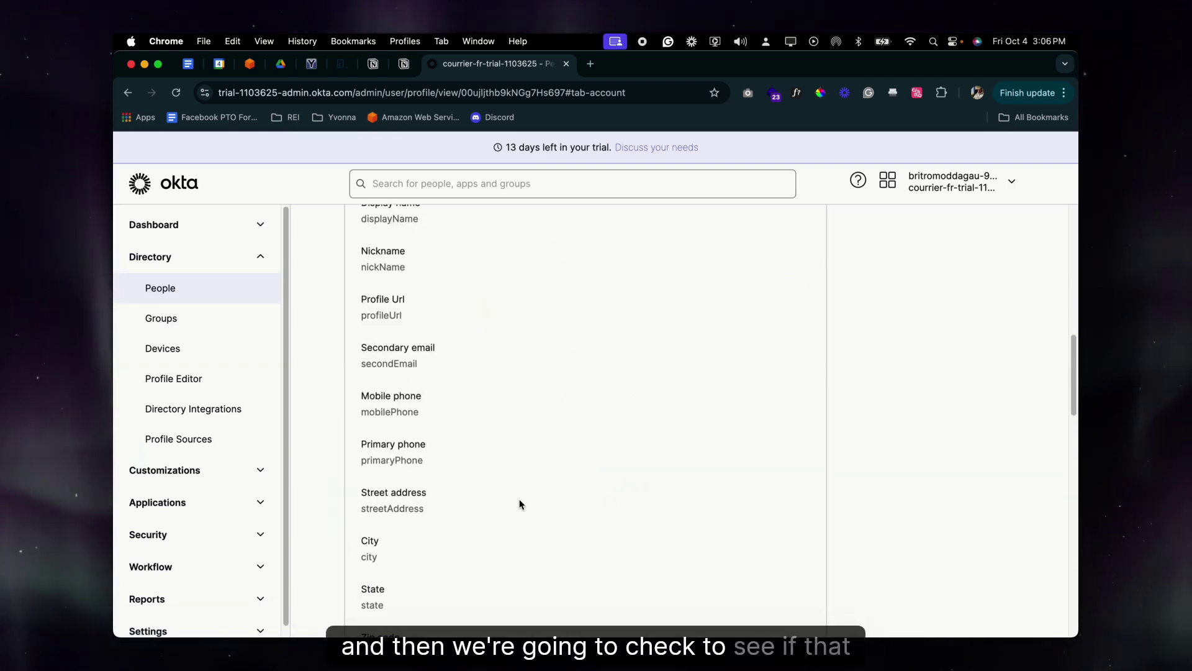
{"action": "scroll", "coordinate": [519, 502], "scroll_direction": "down", "scroll_amount": 4}
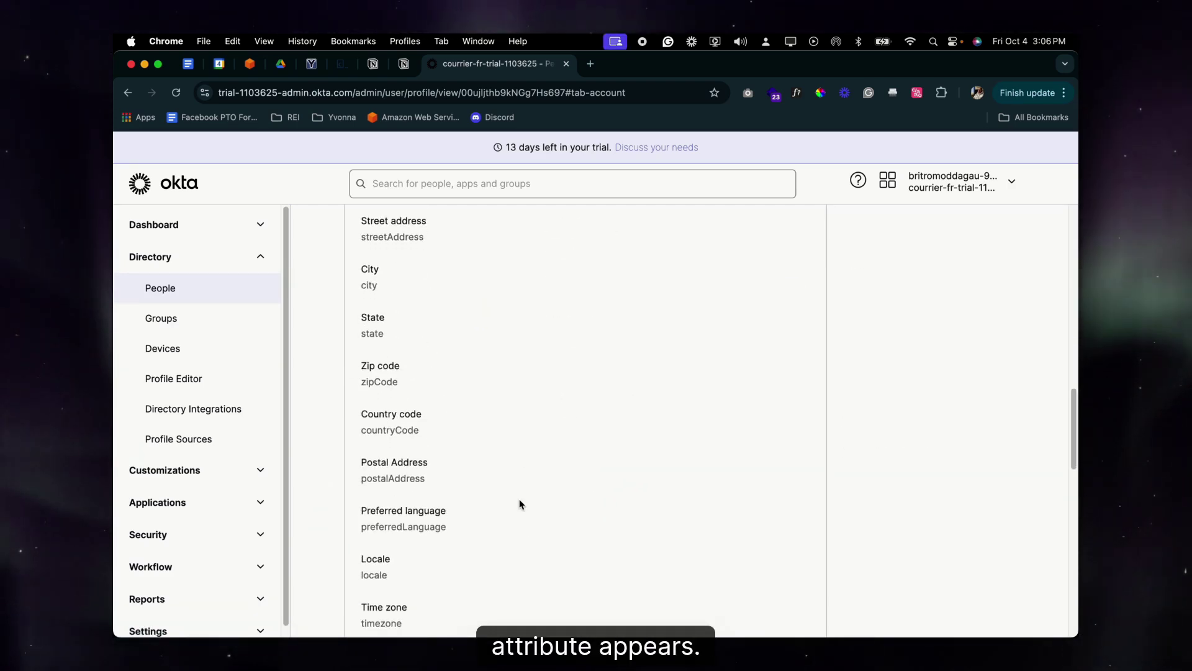
{"action": "scroll", "coordinate": [519, 499], "scroll_direction": "down", "scroll_amount": 10}
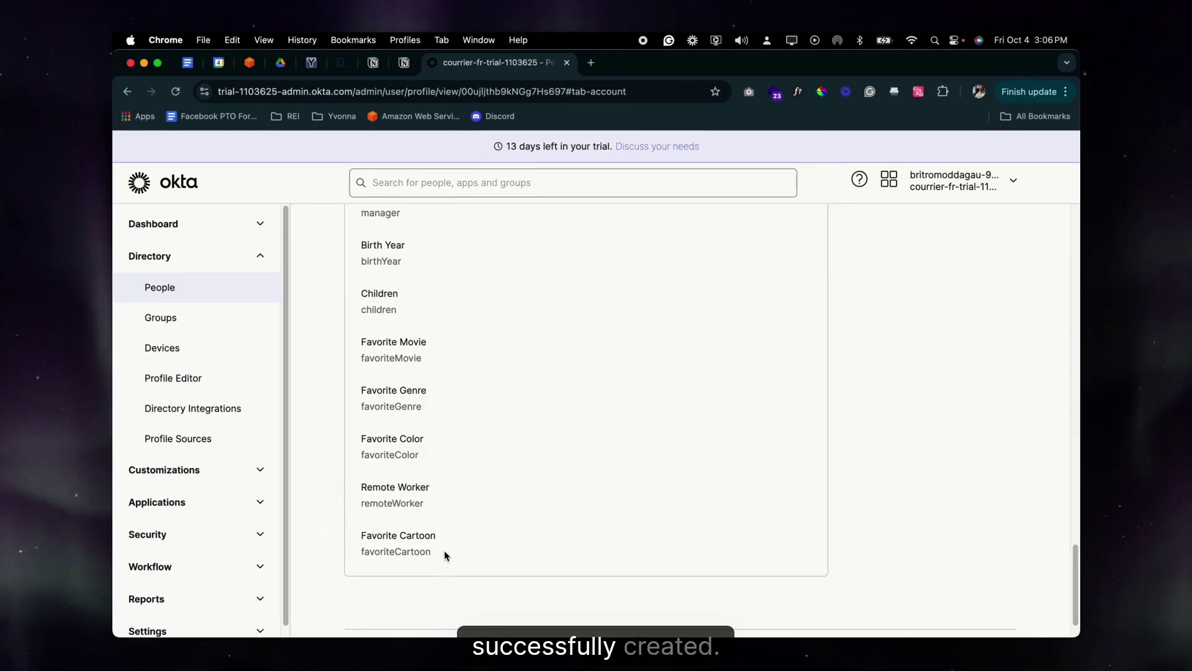
{"action": "scroll", "coordinate": [444, 551], "scroll_direction": "up", "scroll_amount": 15}
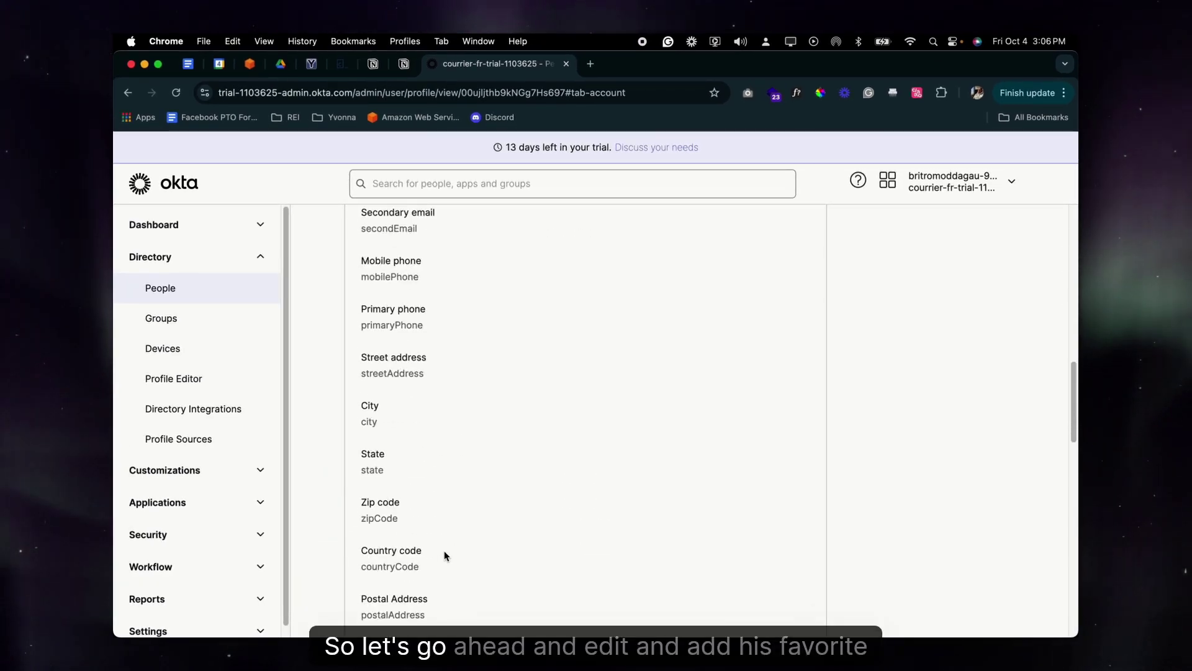
{"action": "scroll", "coordinate": [444, 550], "scroll_direction": "up", "scroll_amount": 15}
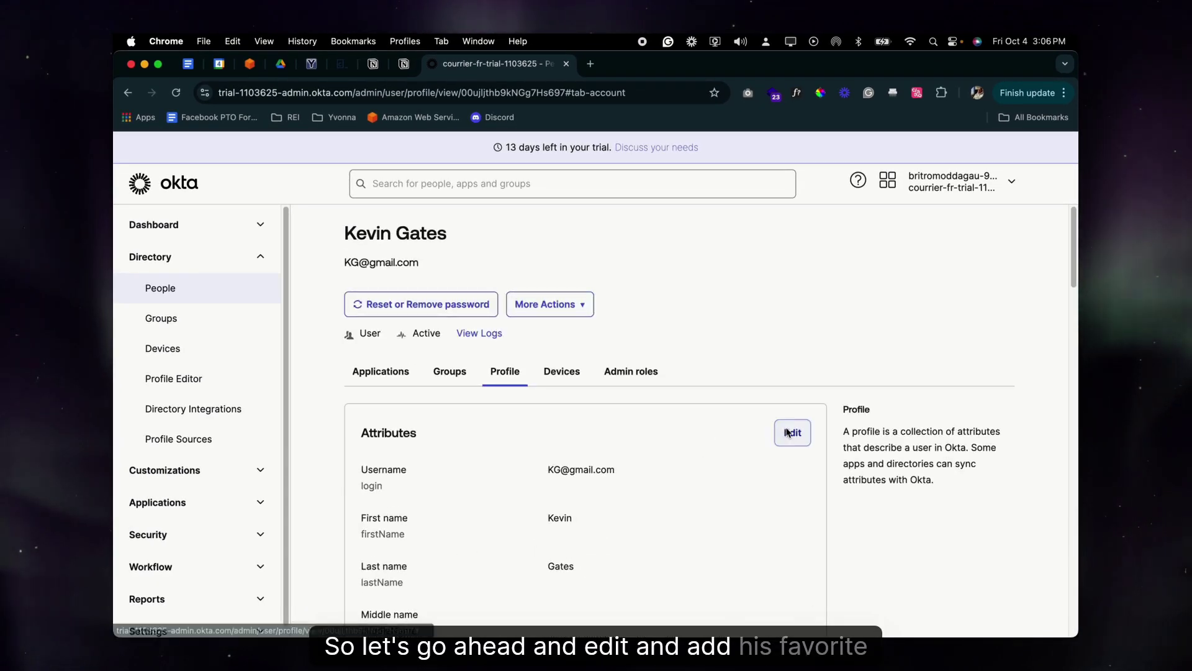
Edit the user's attributes, set Favorite Cartoon to 'Ed, Edd, Eddy', and save
{"action": "left_click", "coordinate": [787, 431]}
{"action": "scroll", "coordinate": [633, 529], "scroll_direction": "down", "scroll_amount": 15}
{"action": "scroll", "coordinate": [633, 532], "scroll_direction": "down", "scroll_amount": 10}
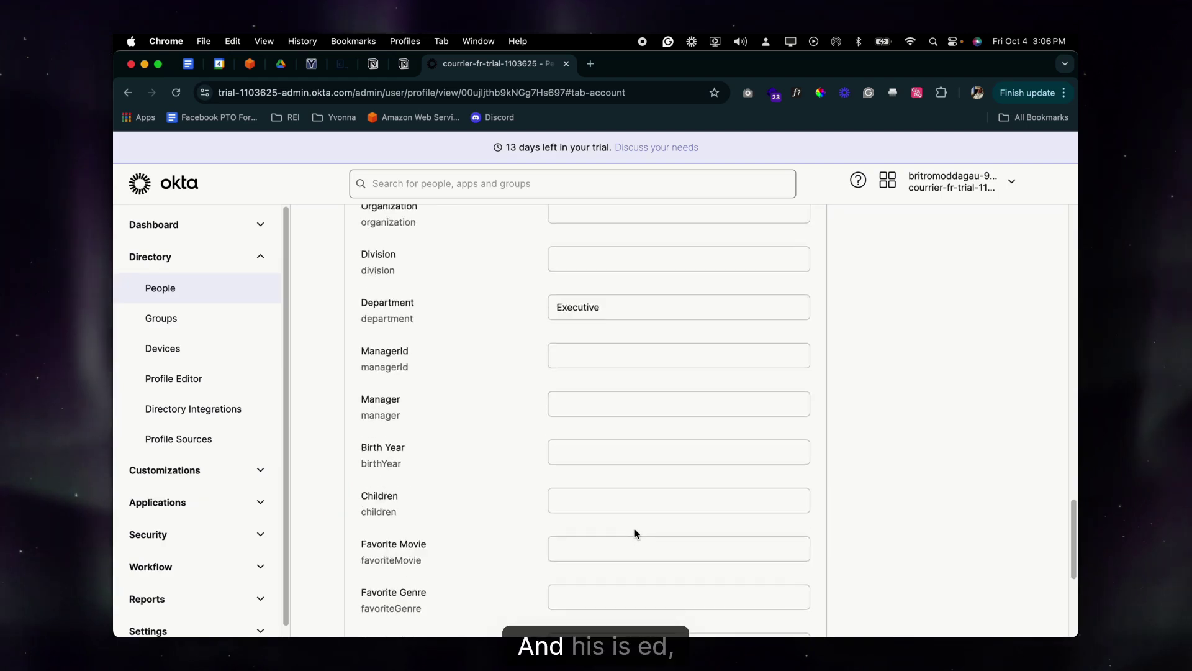
{"action": "left_click", "coordinate": [625, 472]}
{"action": "type", "text": "Ed,"}
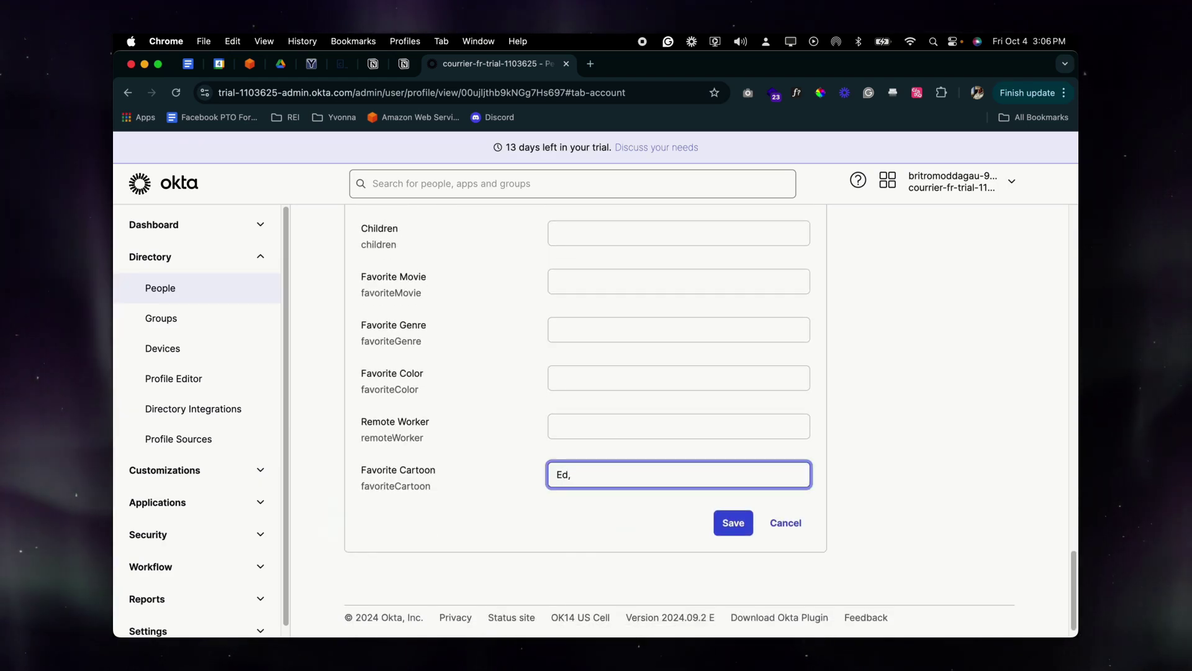
{"action": "type", "text": " Eddy"}
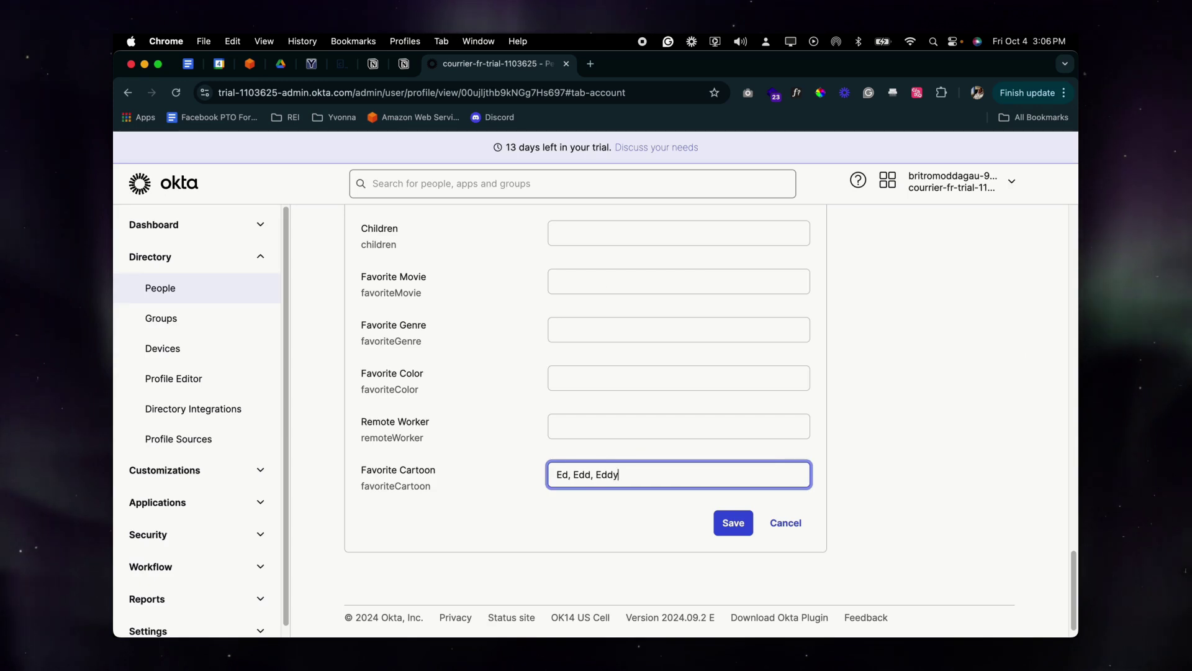
{"action": "left_click", "coordinate": [739, 524]}
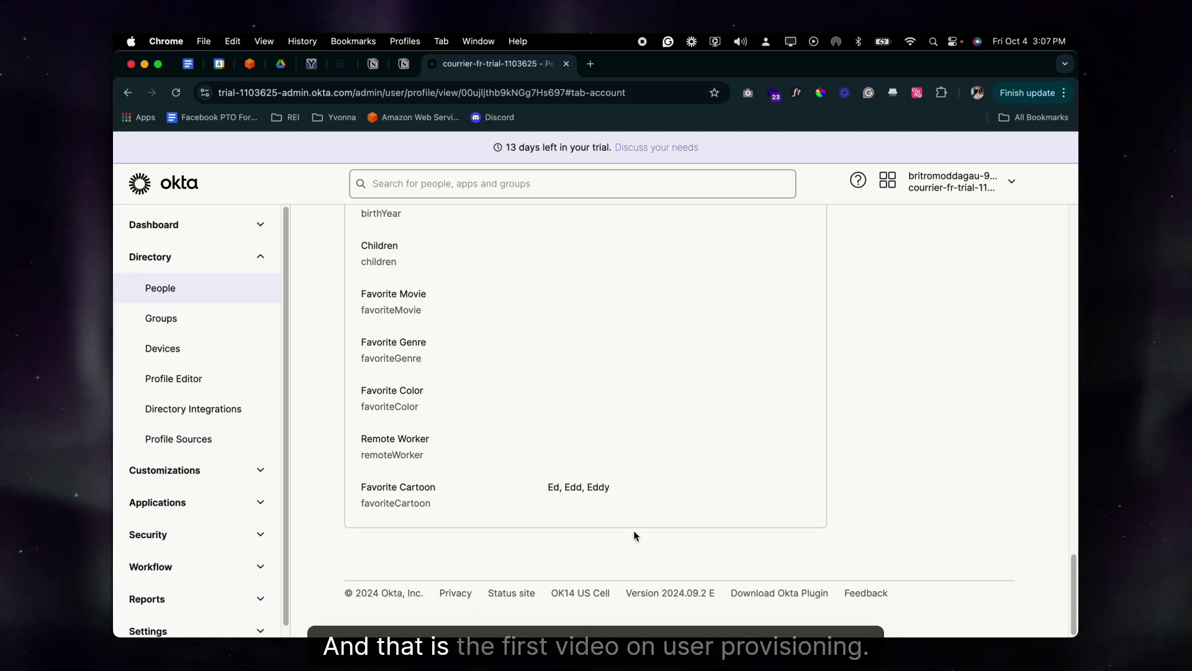